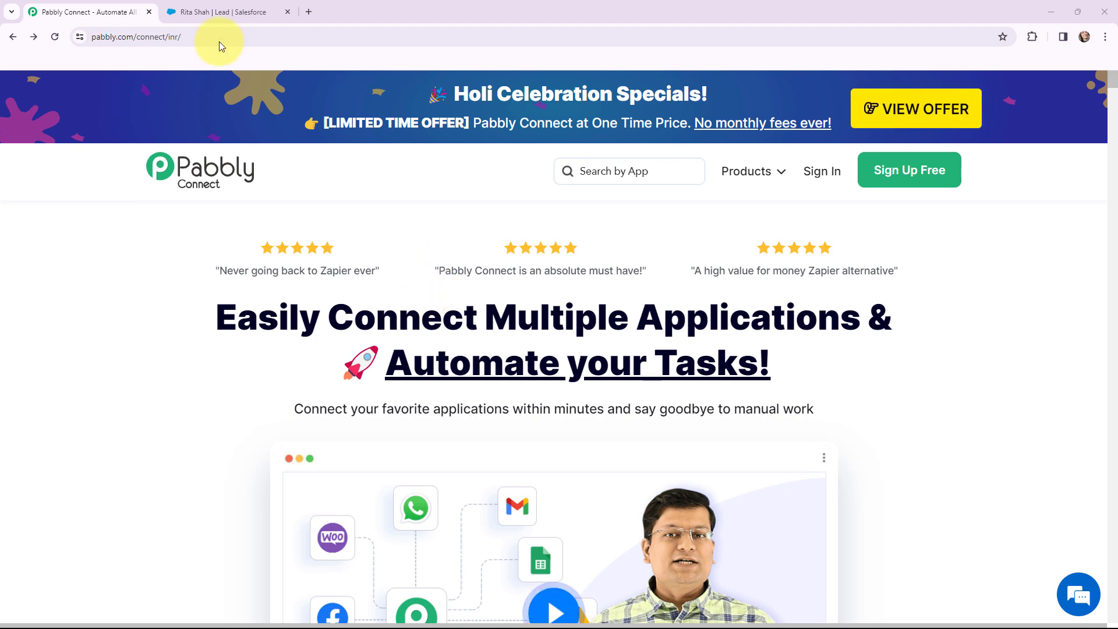
Switch to the browser tab showing the existing Salesforce lead record.
click(220, 13)
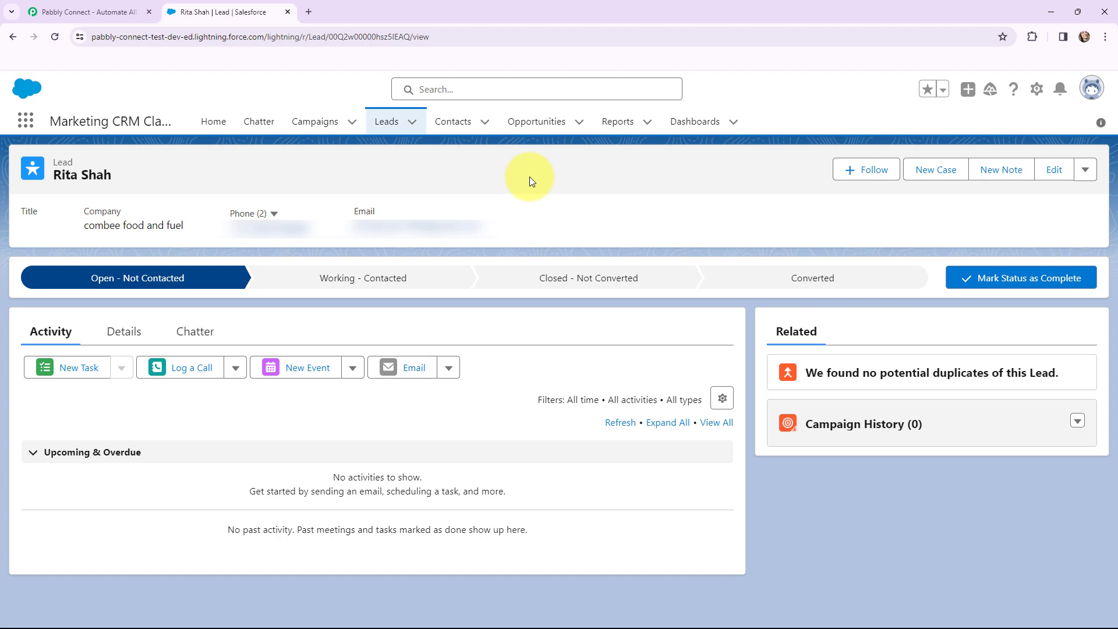
Return to the Pabbly Connect homepage tab.
click(108, 11)
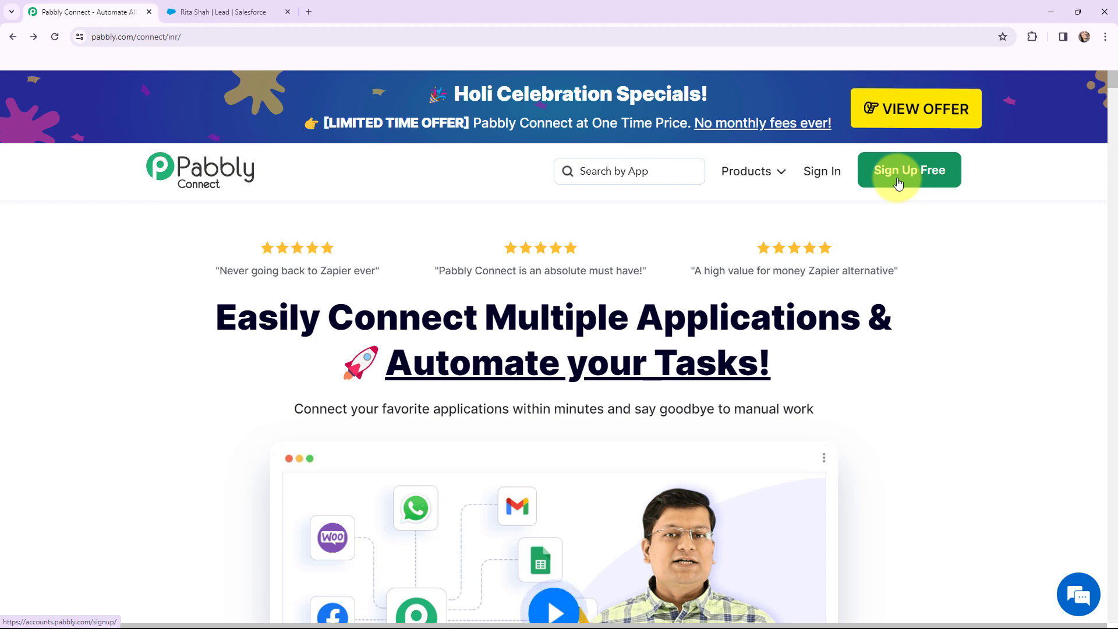
Sign in, open the Pabbly Connect app, and start a new workflow from the dashboard.
click(822, 172)
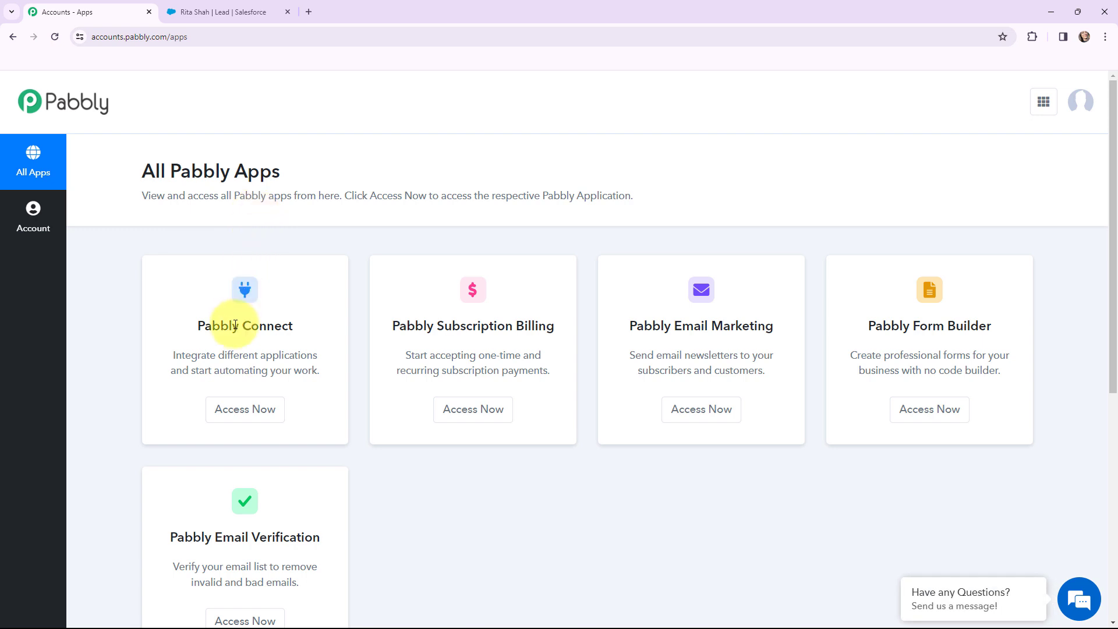
click(245, 411)
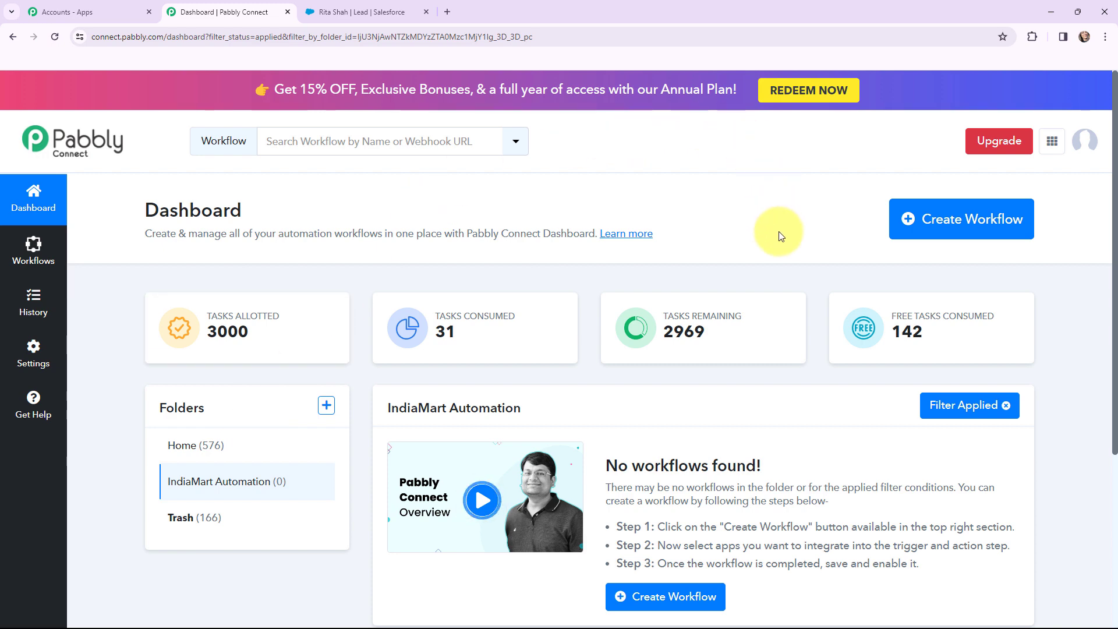
click(940, 224)
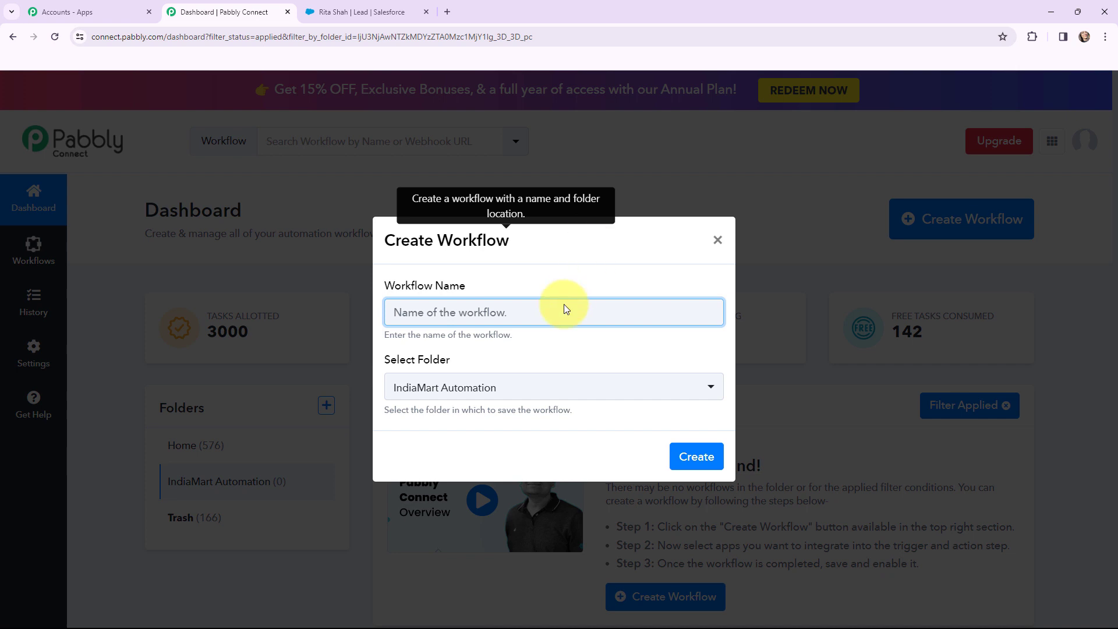
Create the workflow 'Add IndiaMart Leads to Salesforce' in the IndiaMart Automation folder.
text(Add IndiaMart Leads to Salesforce)
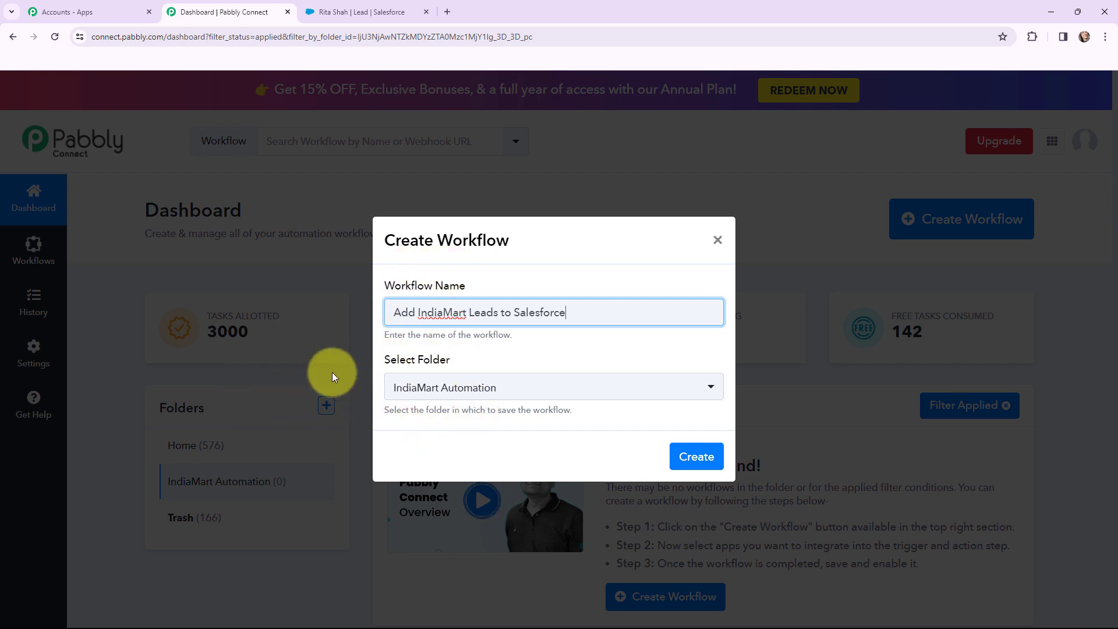
click(692, 456)
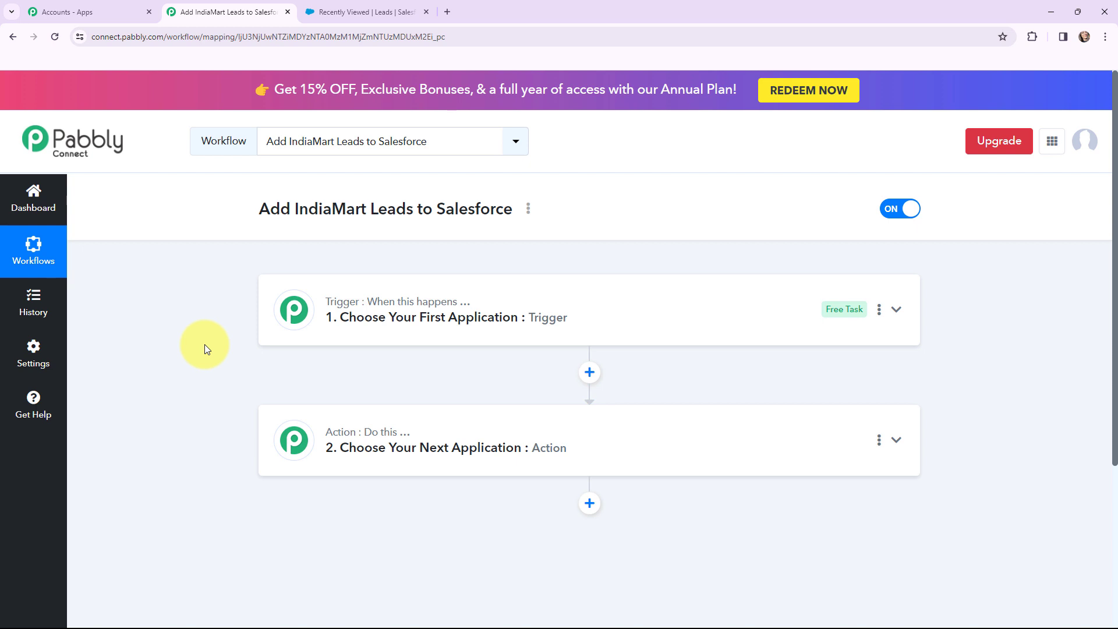
Set the trigger app to IndiaMART with the New Leads trigger event.
mouse_move(351, 432)
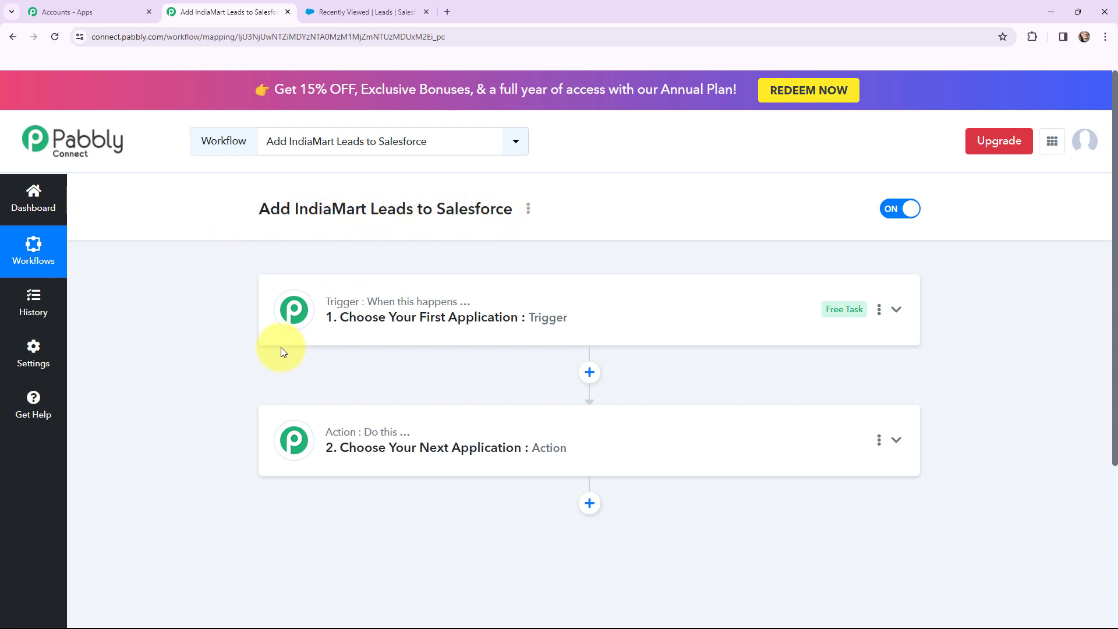
click(293, 305)
click(338, 385)
text(indi)
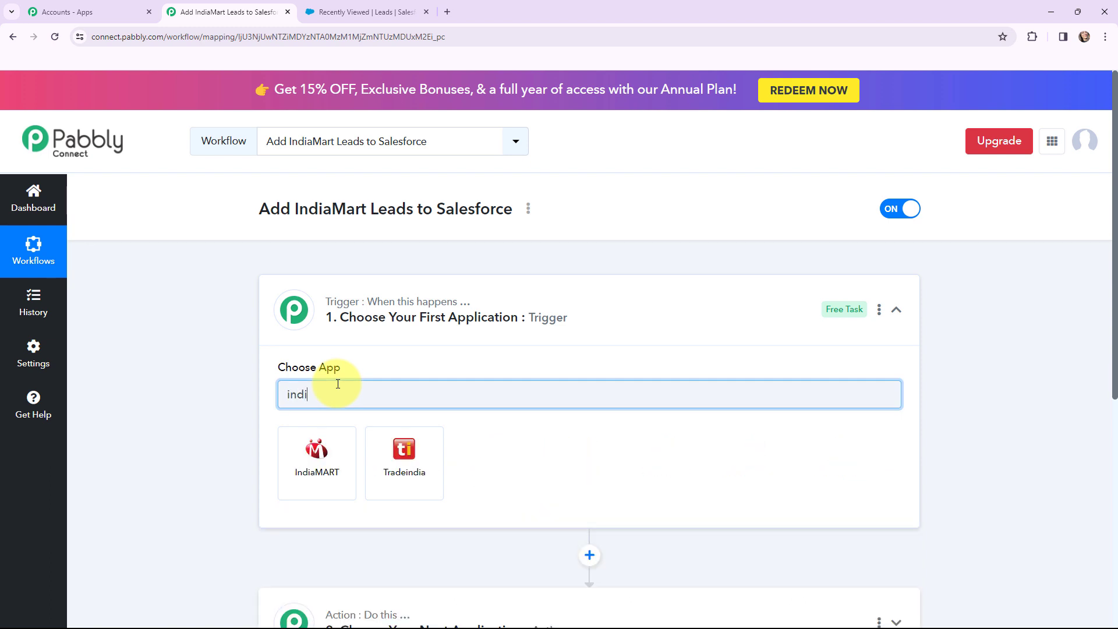
text(amart)
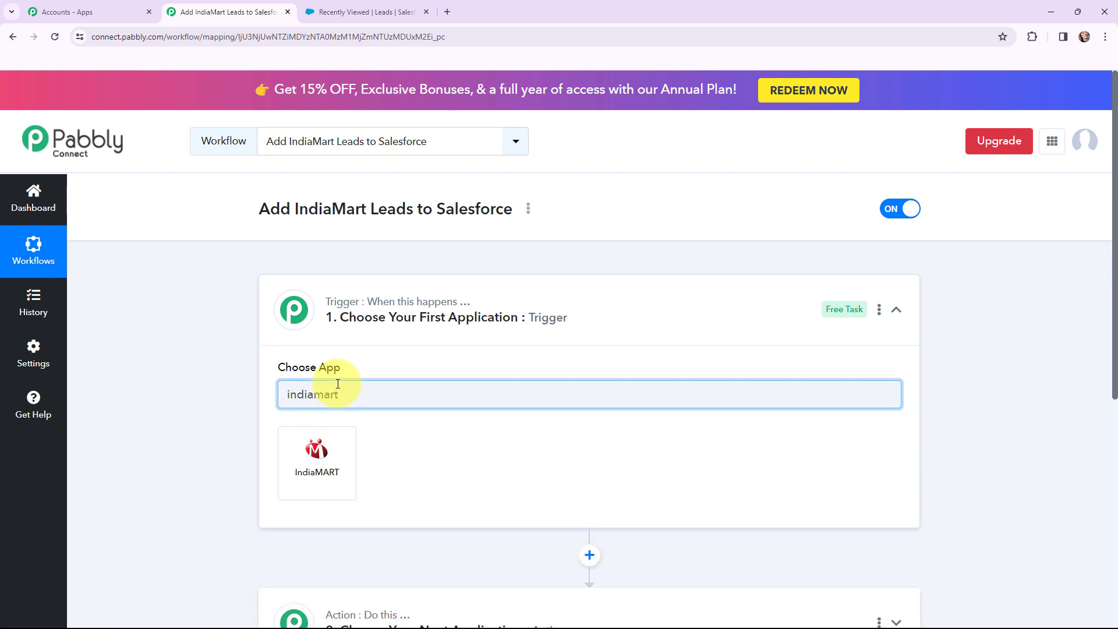
click(309, 492)
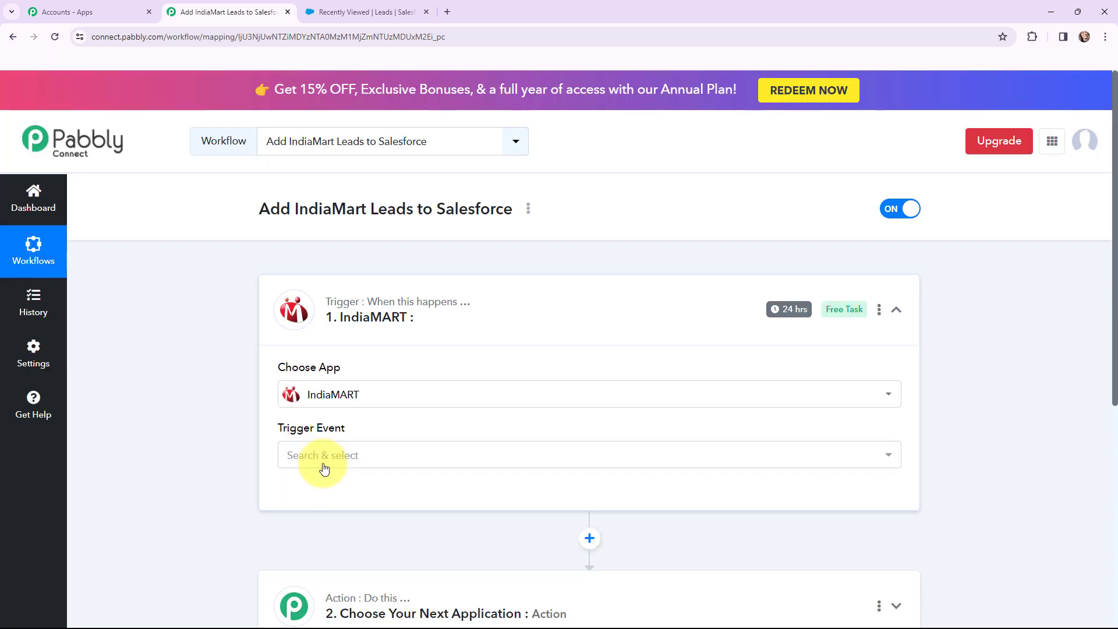
click(324, 456)
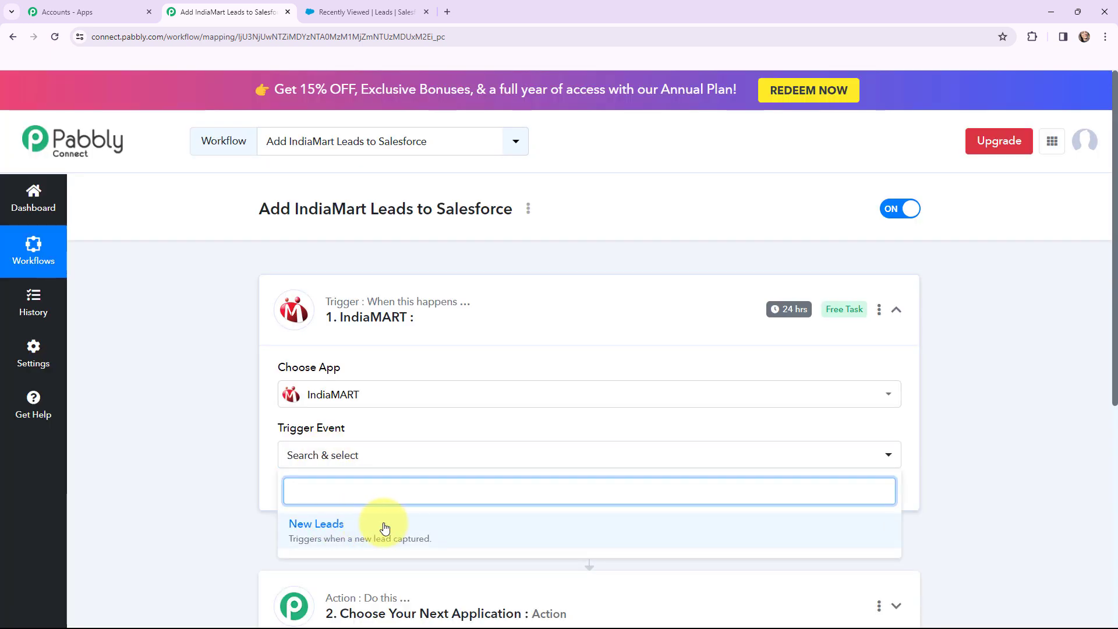
click(437, 529)
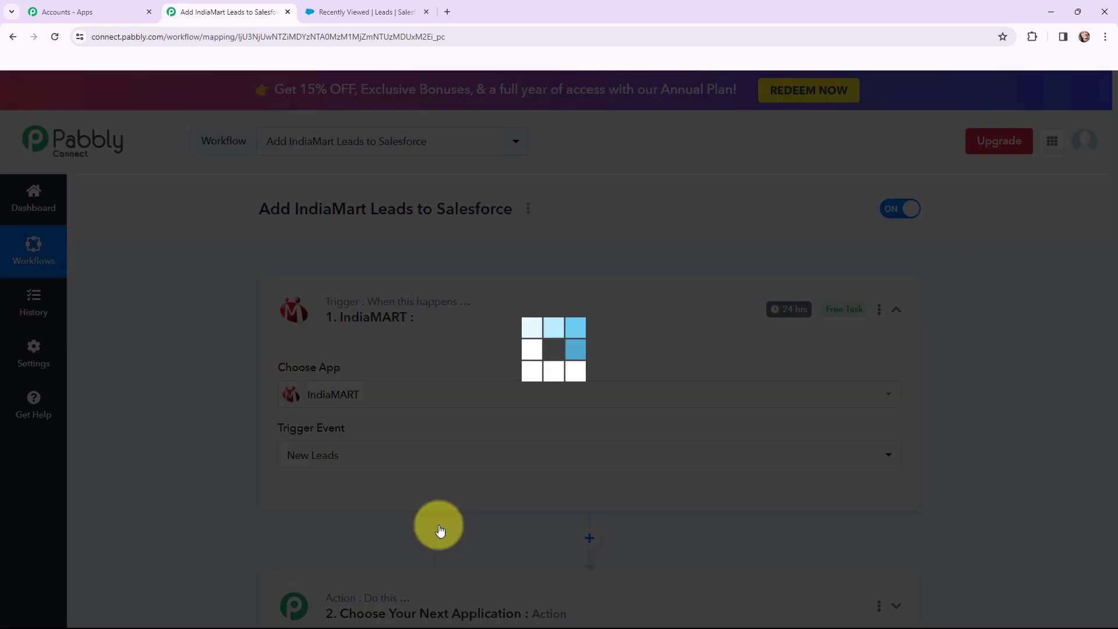
scroll(431, 512, down, 3)
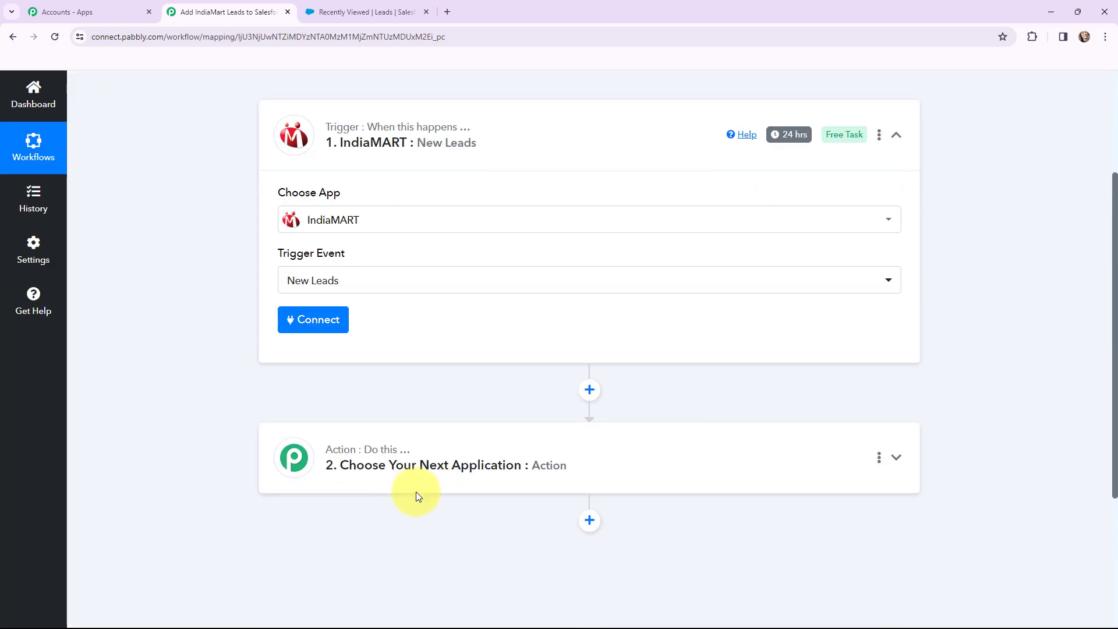
click(405, 464)
Set the action step to Salesforce with the Create Lead event, then collapse it.
click(410, 321)
text(sa)
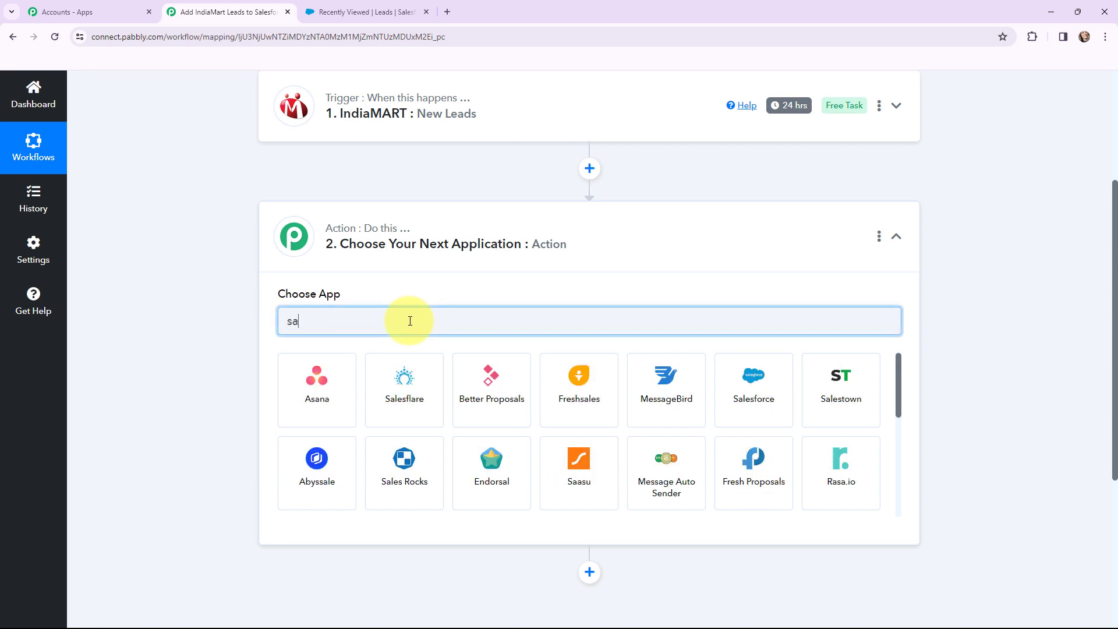
text(le)
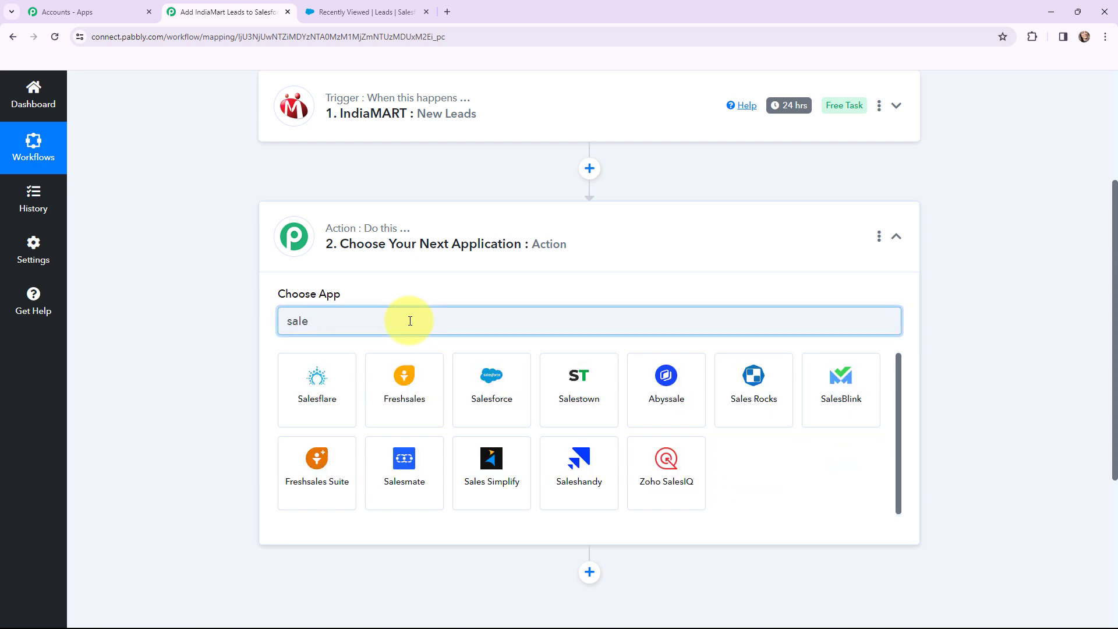
text(sforce)
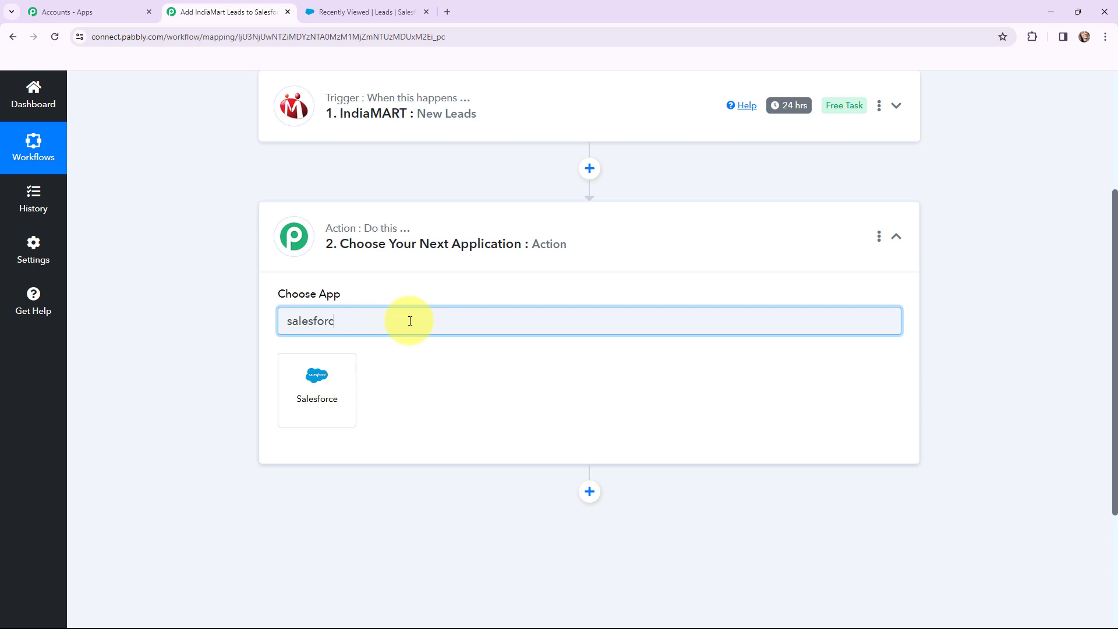
click(313, 365)
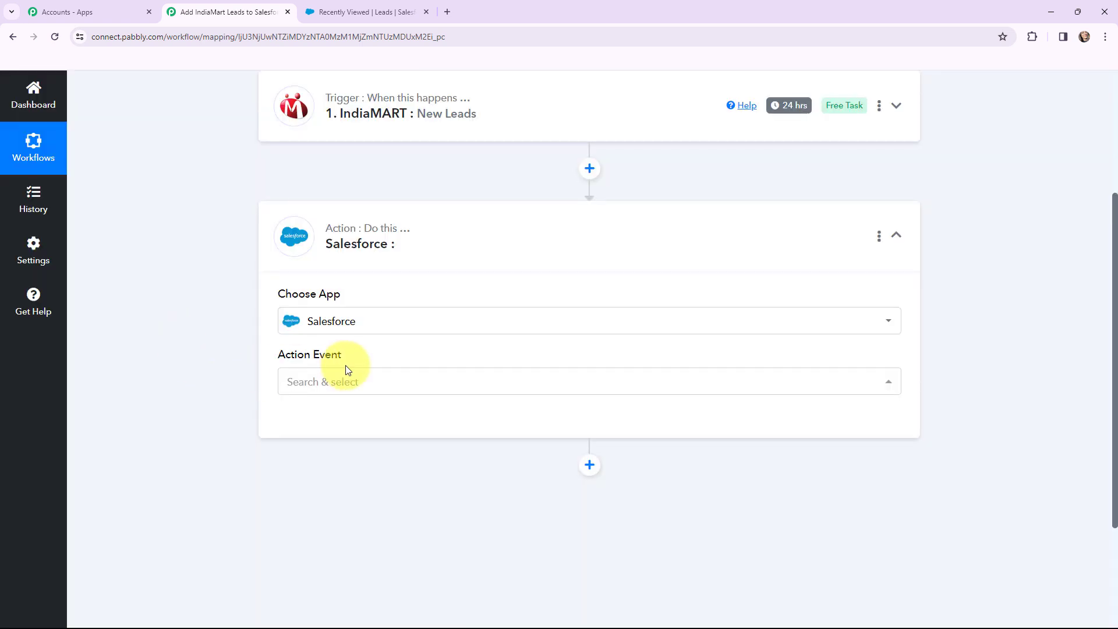
click(335, 383)
text(create)
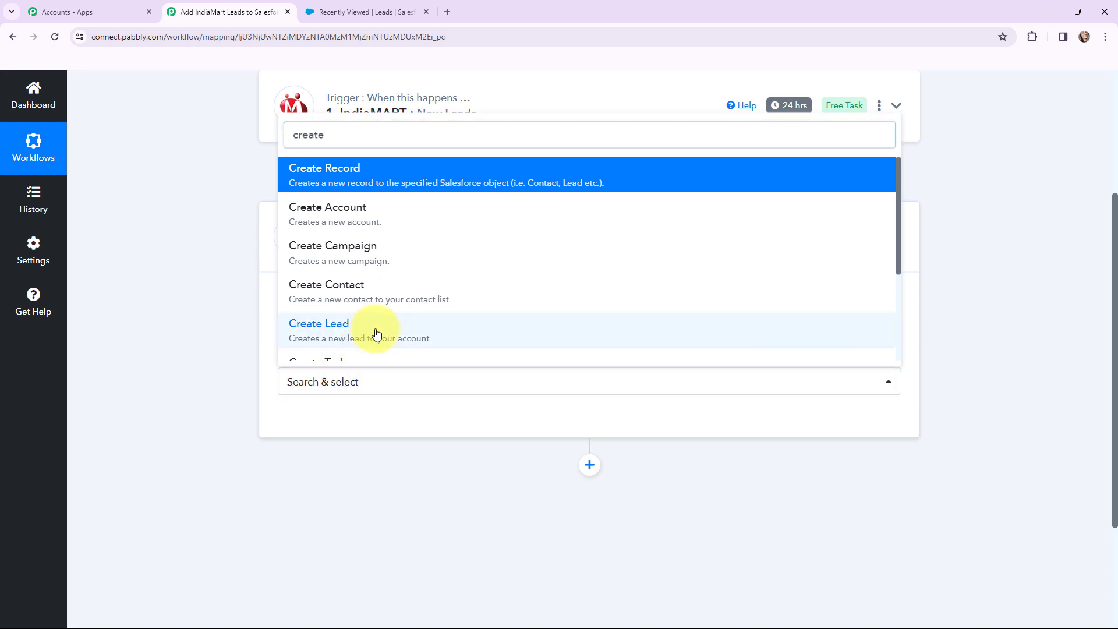
click(375, 330)
click(294, 237)
scroll(194, 297, up, 3)
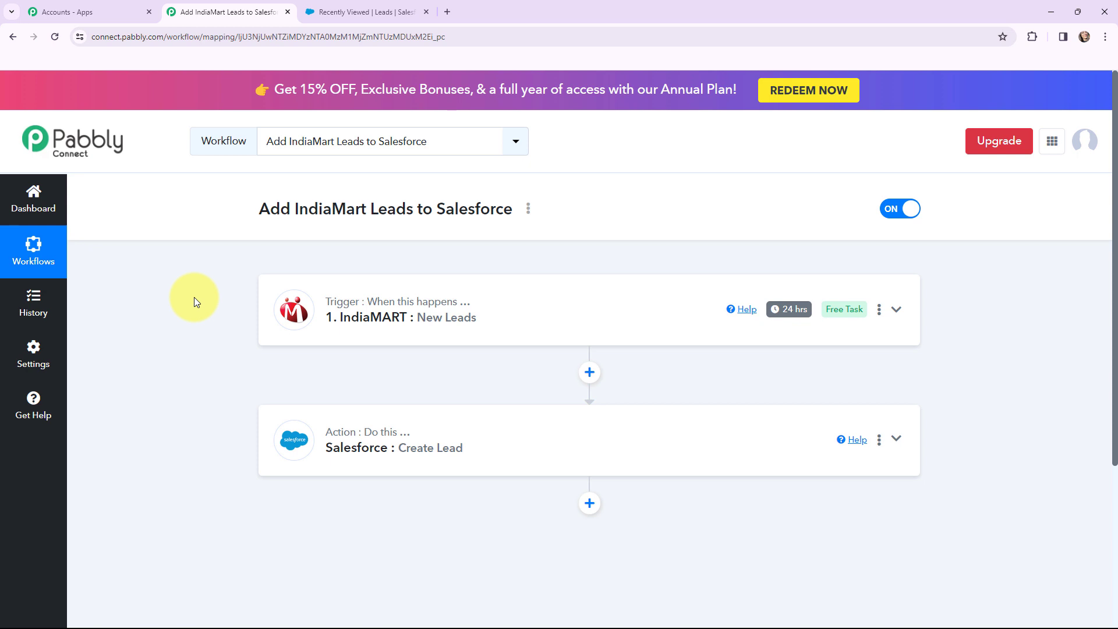
Begin adding a new IndiaMART account connection to the trigger step.
click(276, 297)
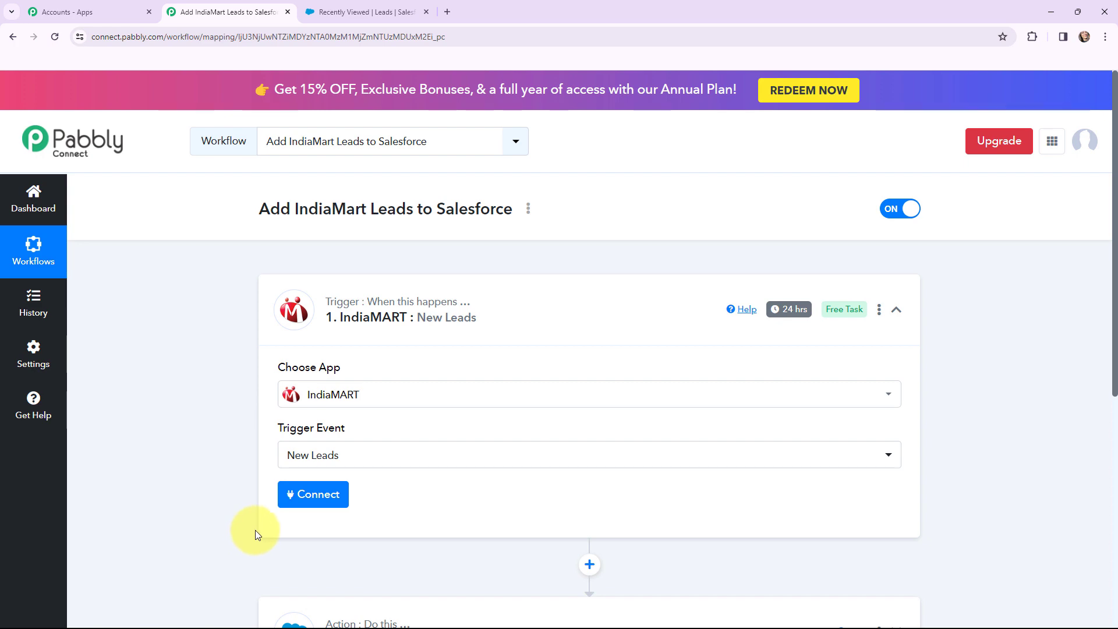
click(311, 496)
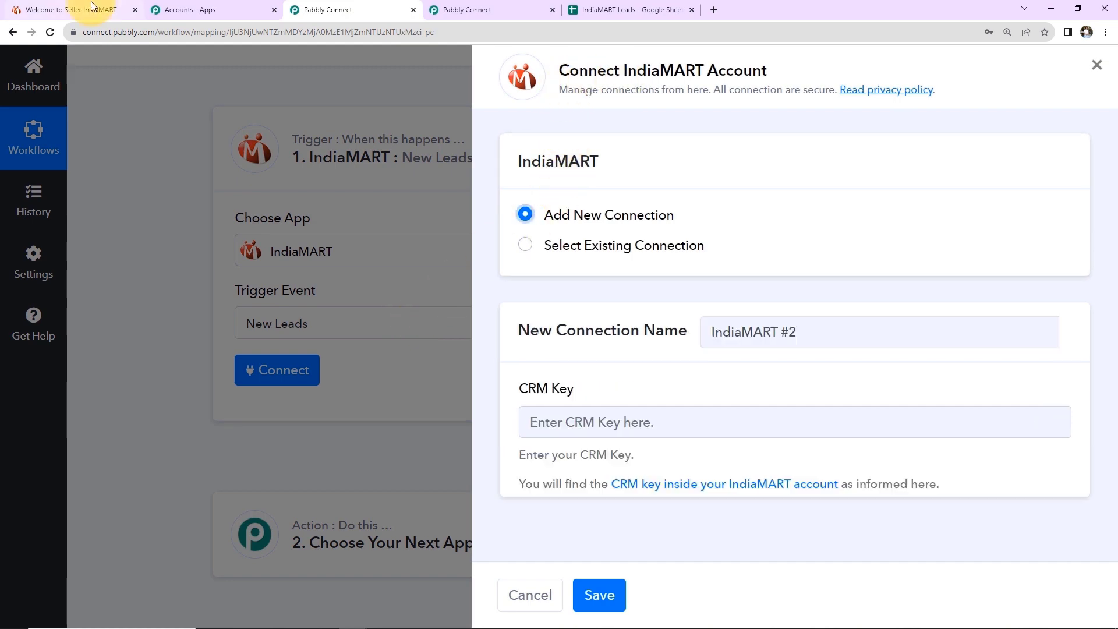
click(91, 7)
Copy the CRM API key from IndiaMART account settings and save it as Pabbly's IndiaMART connection.
click(1070, 59)
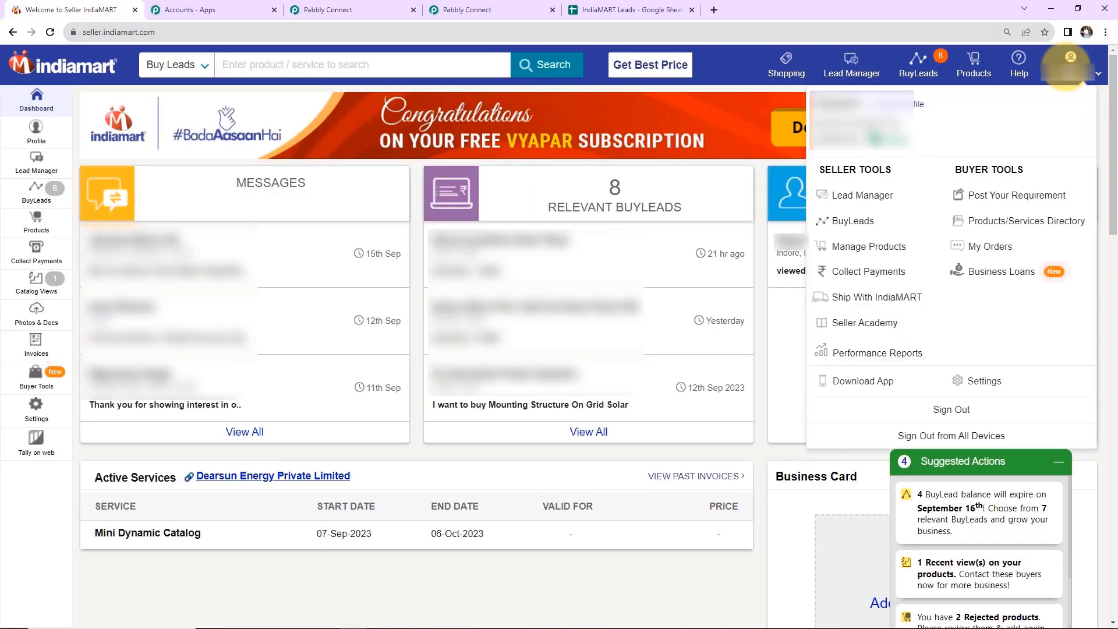
click(982, 383)
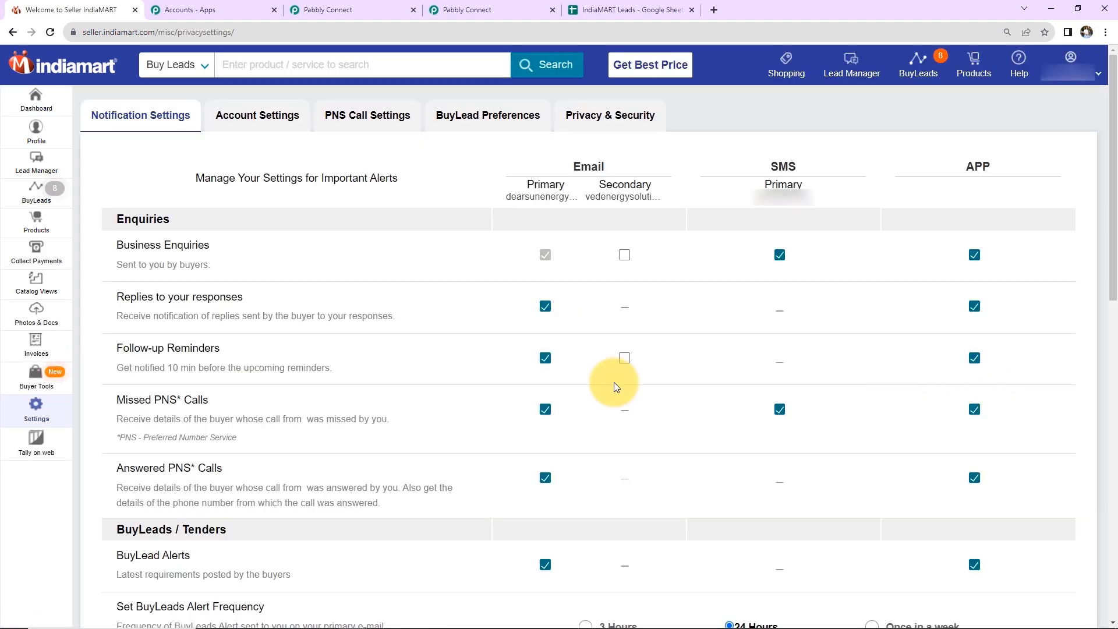
click(260, 119)
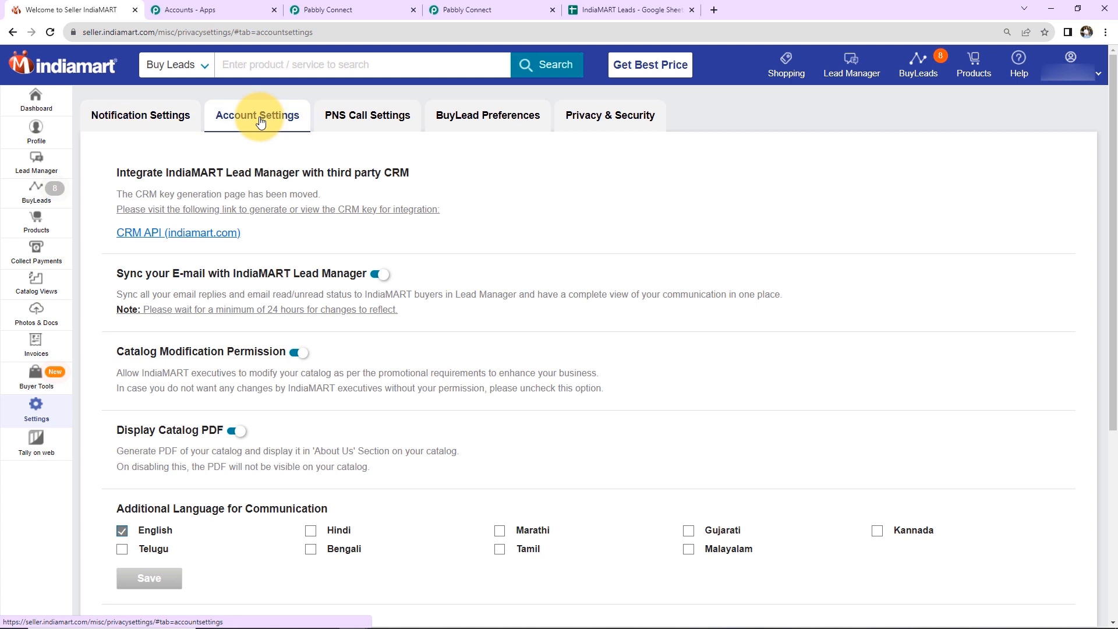
click(132, 238)
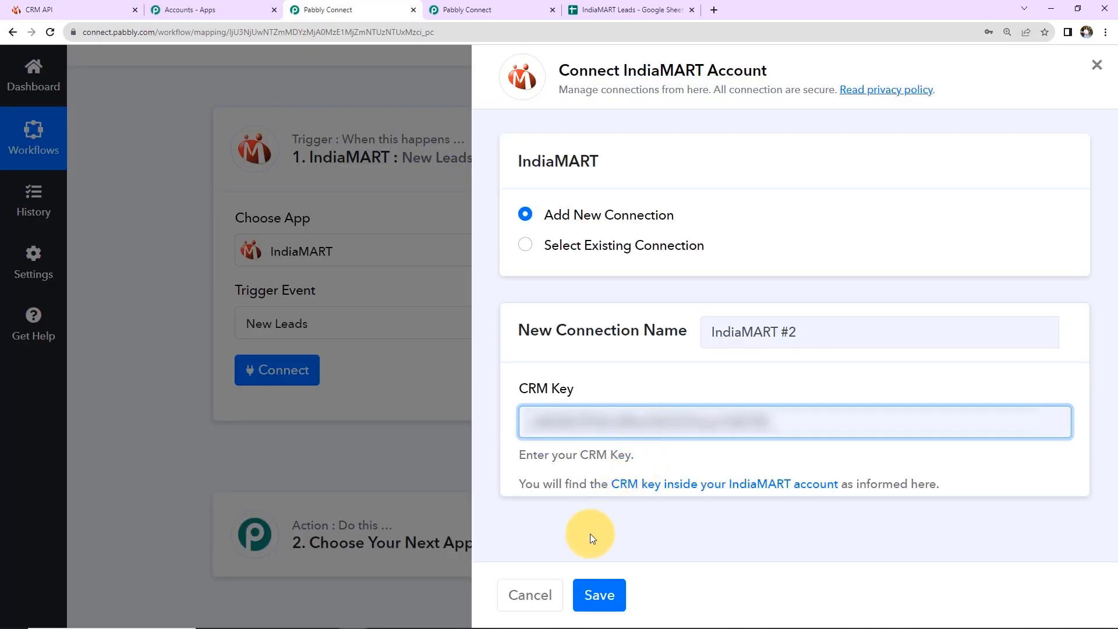
click(609, 597)
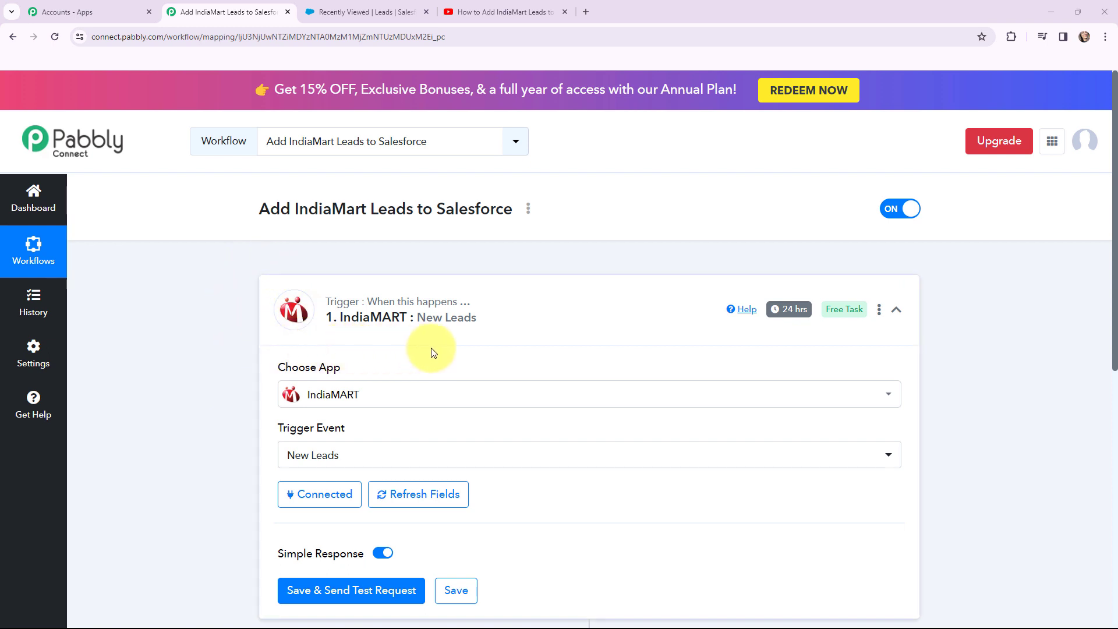
Test the IndiaMART New Leads trigger and review the sample lead's returned fields.
mouse_move(788, 316)
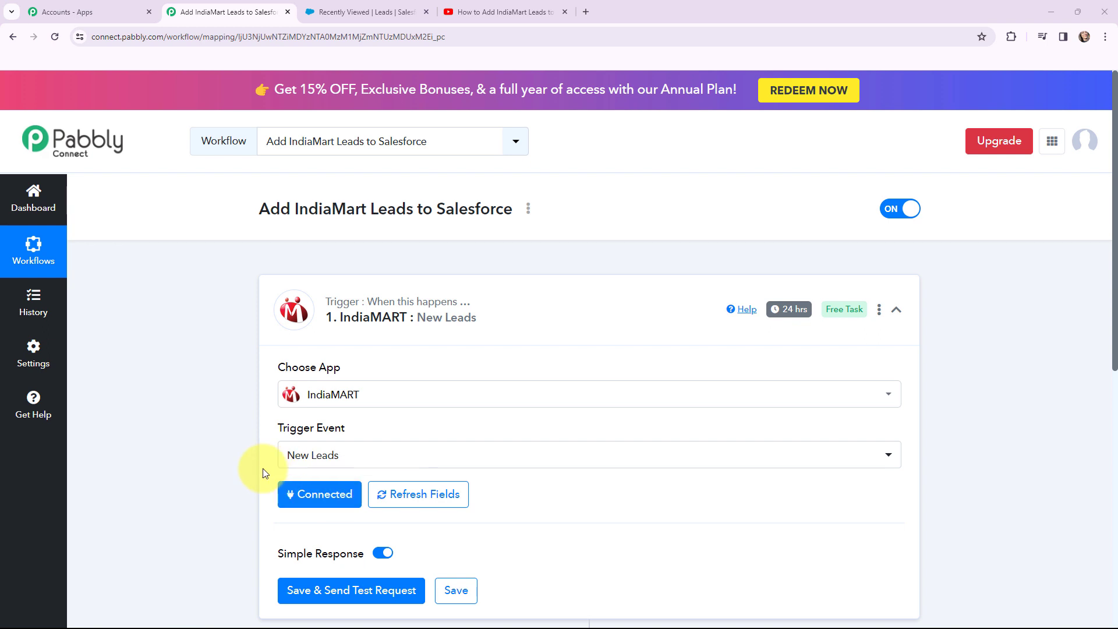
click(416, 496)
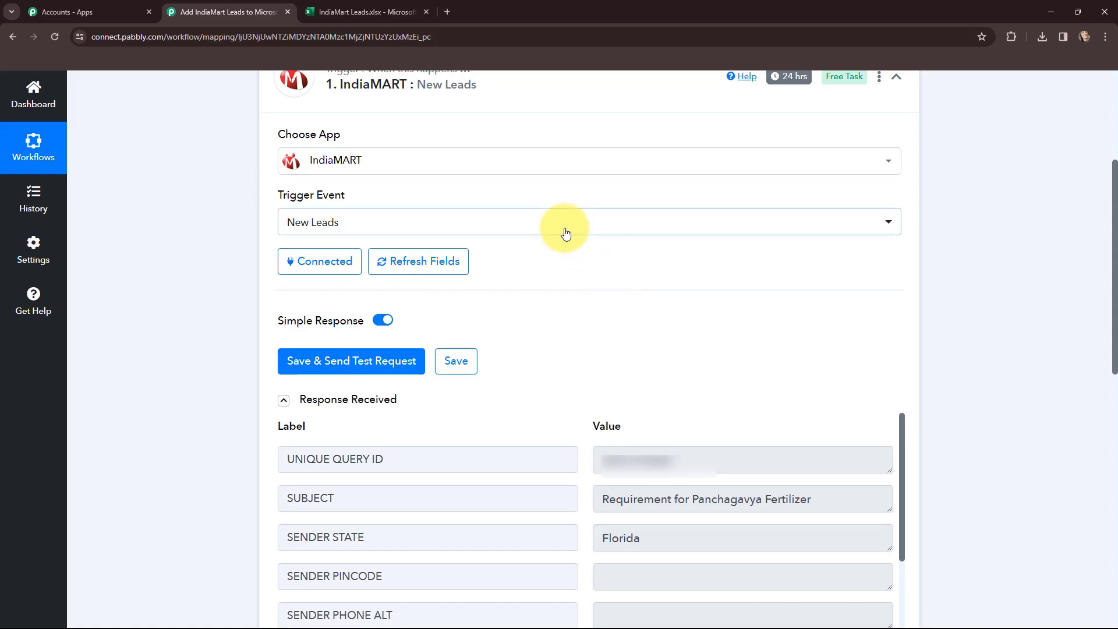
scroll(564, 232, down, 4)
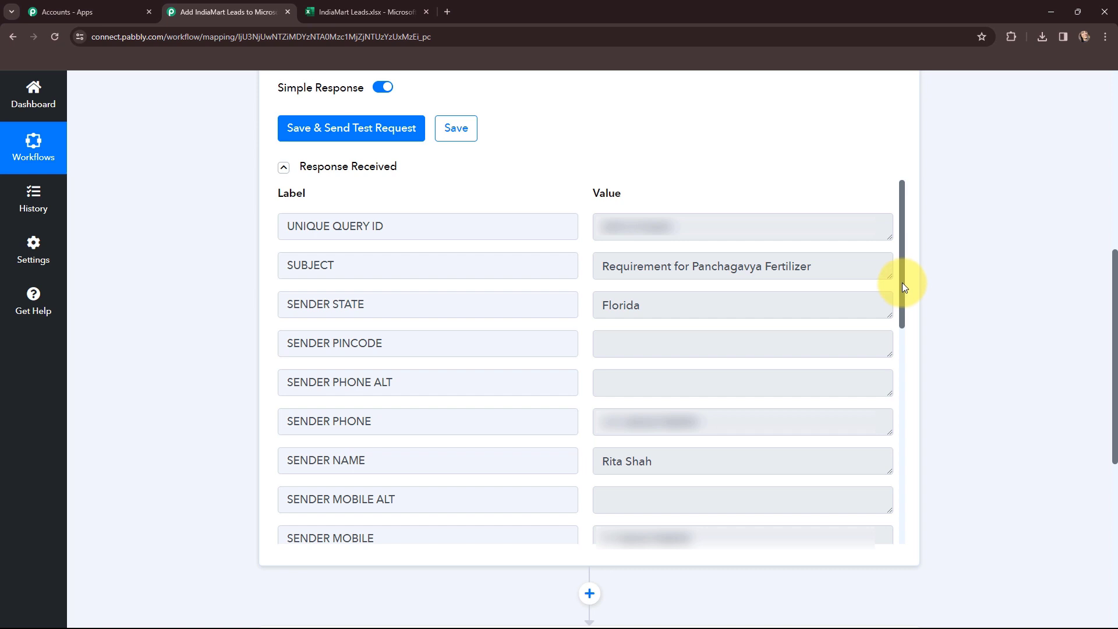
drag(902, 282, 884, 500)
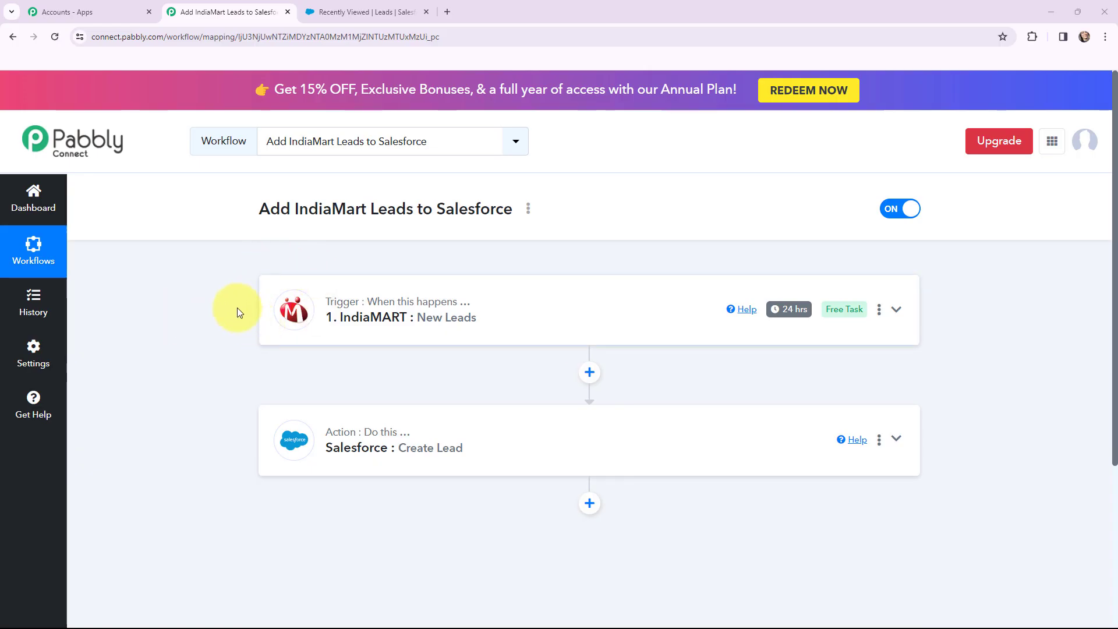
Authorize a new Salesforce connection for the Create Lead step.
click(264, 434)
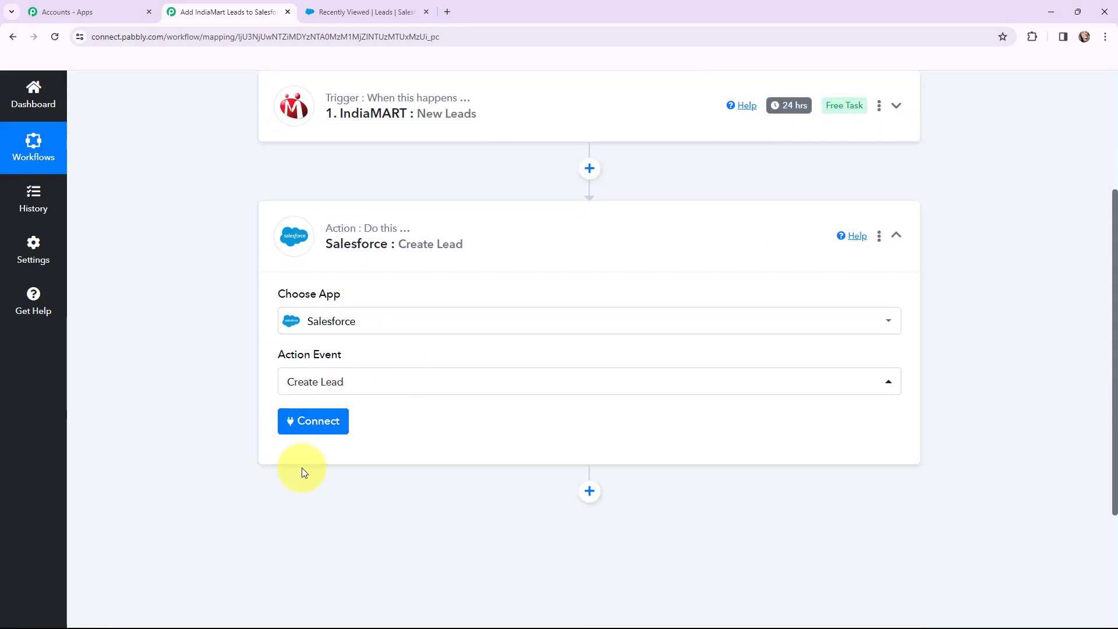
click(312, 422)
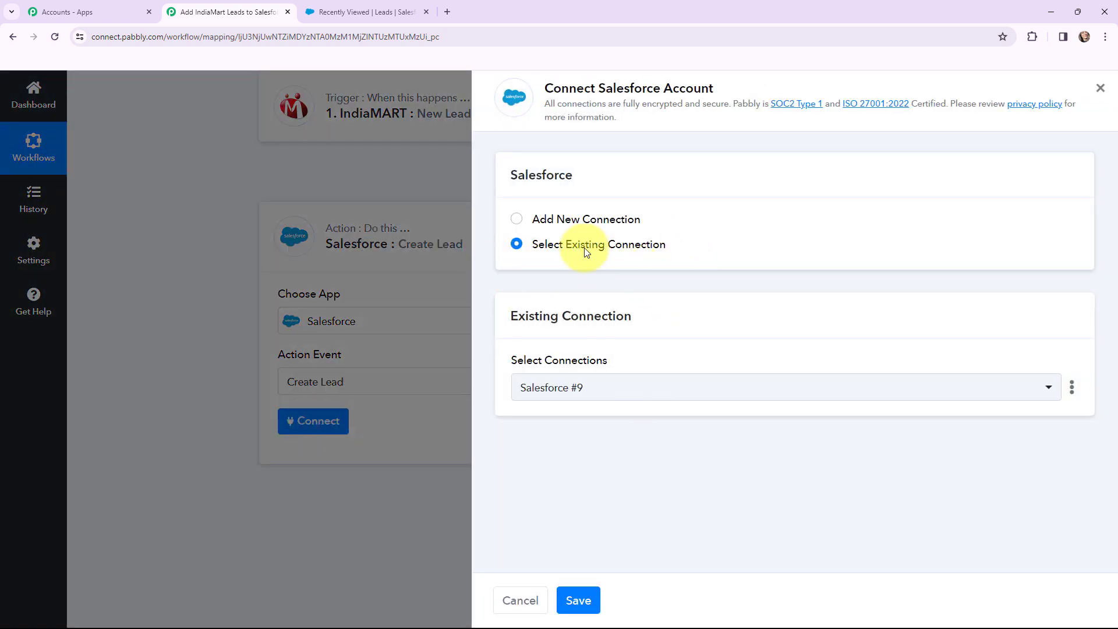
click(518, 221)
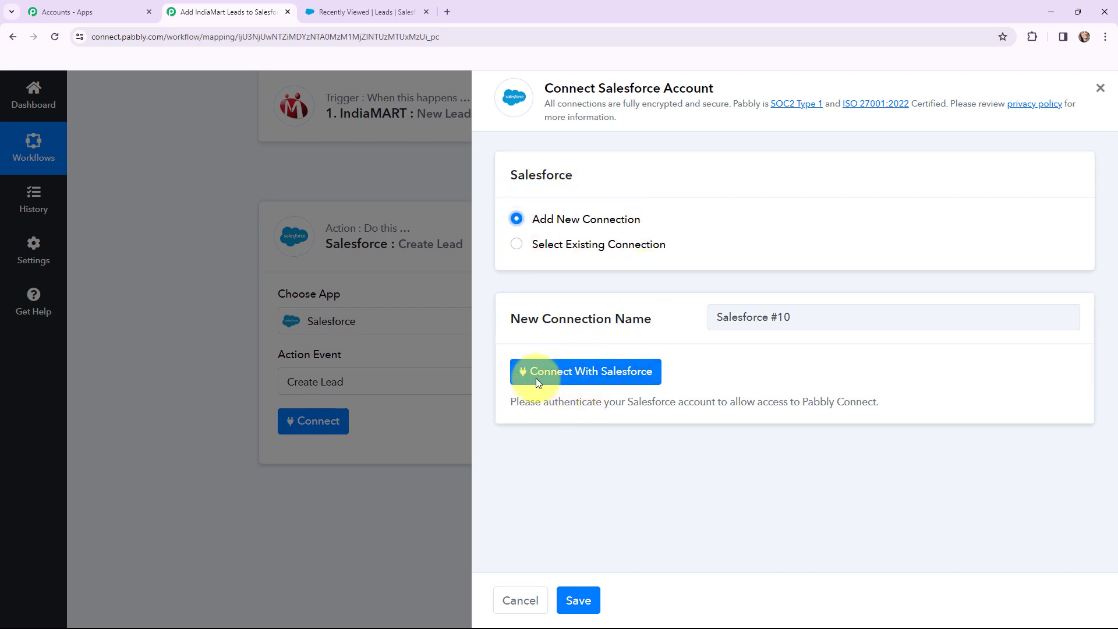
click(557, 371)
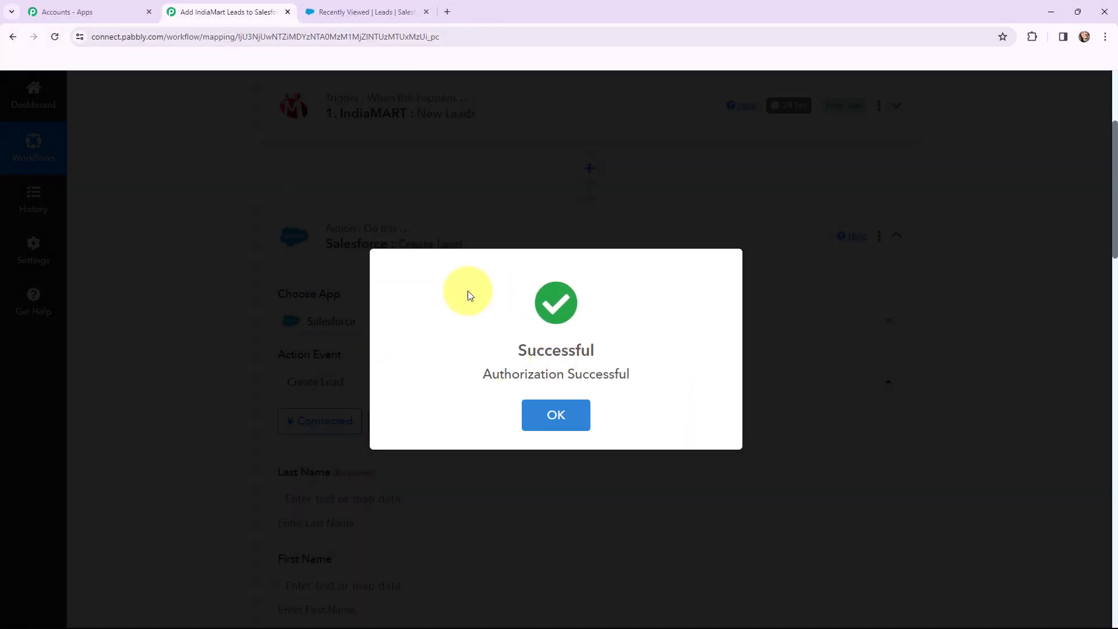
scroll(203, 266, down, 2)
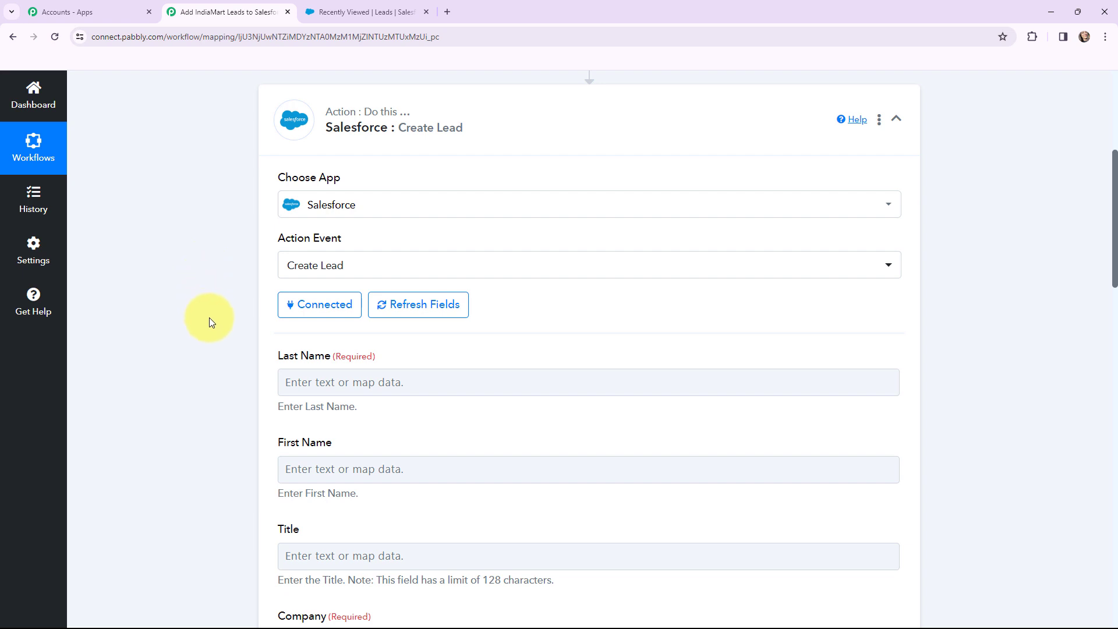
click(303, 382)
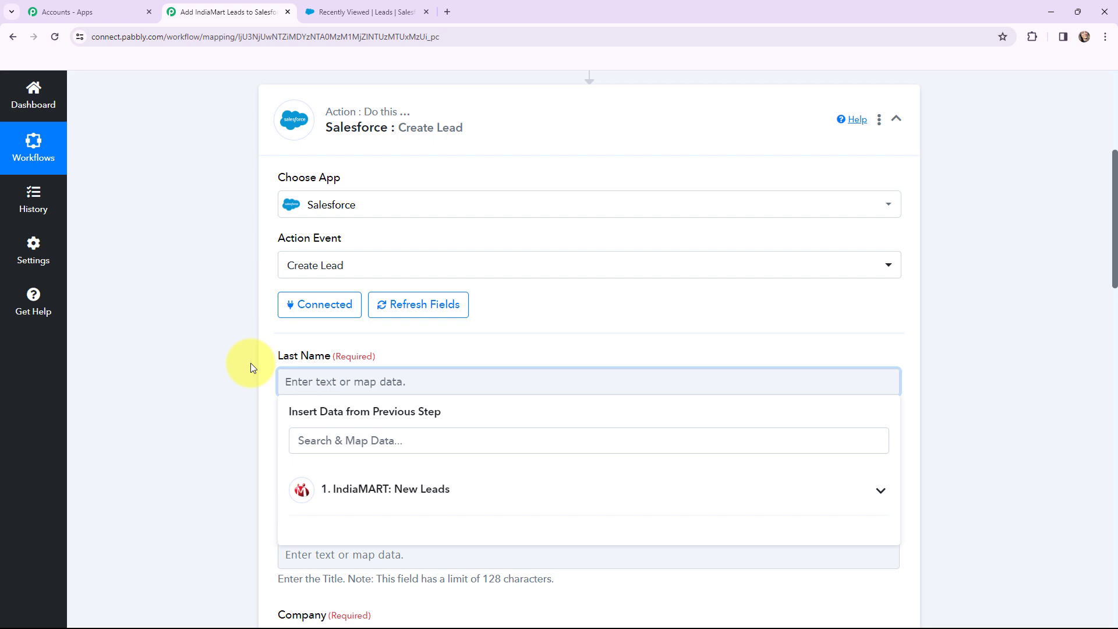
click(229, 511)
click(298, 380)
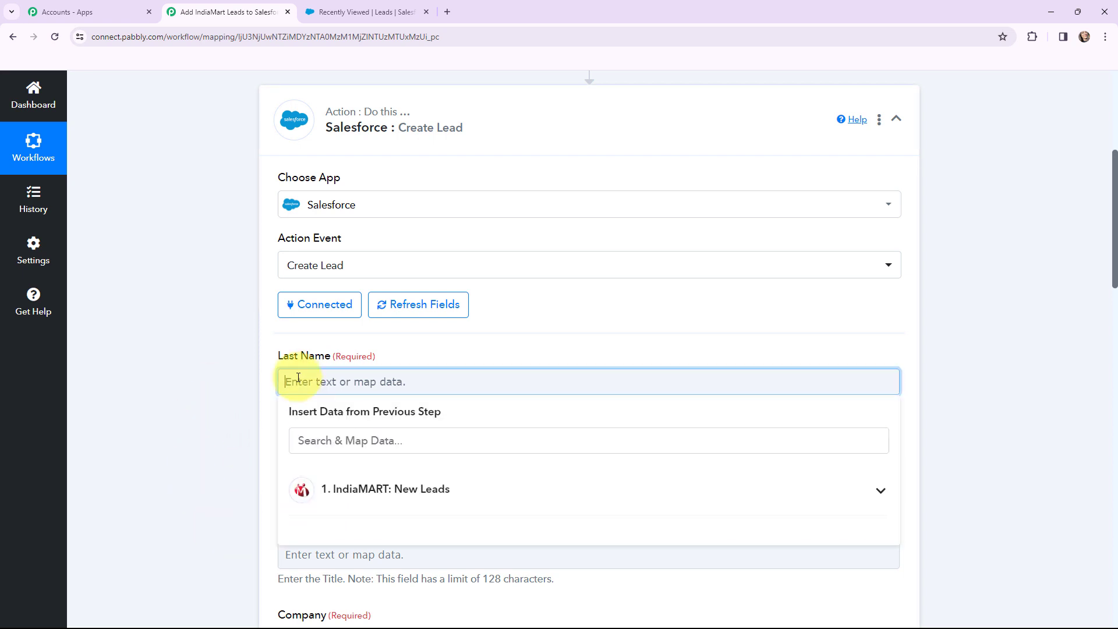
click(309, 441)
text(name)
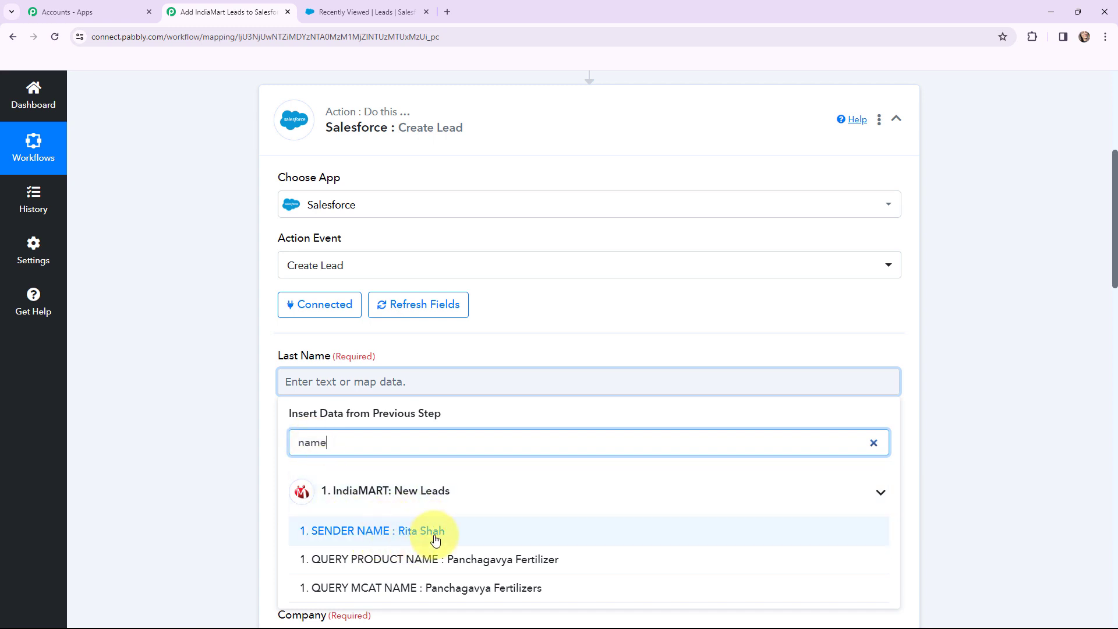
click(222, 398)
scroll(221, 398, up, 5)
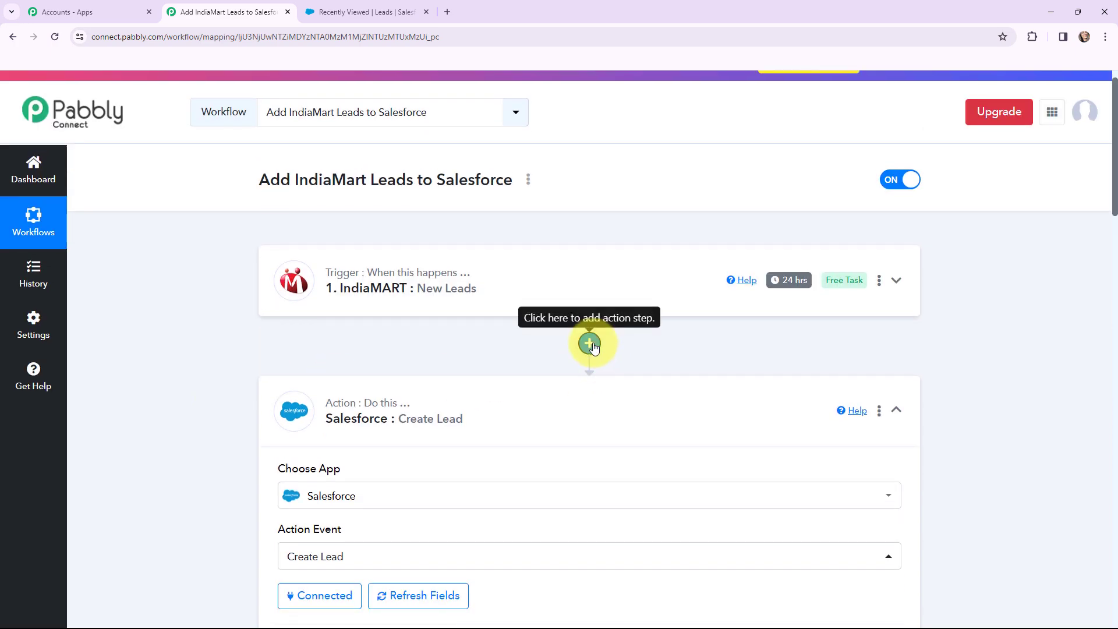
Insert a Text Formatter step with the Split Text action before the Salesforce step.
click(590, 338)
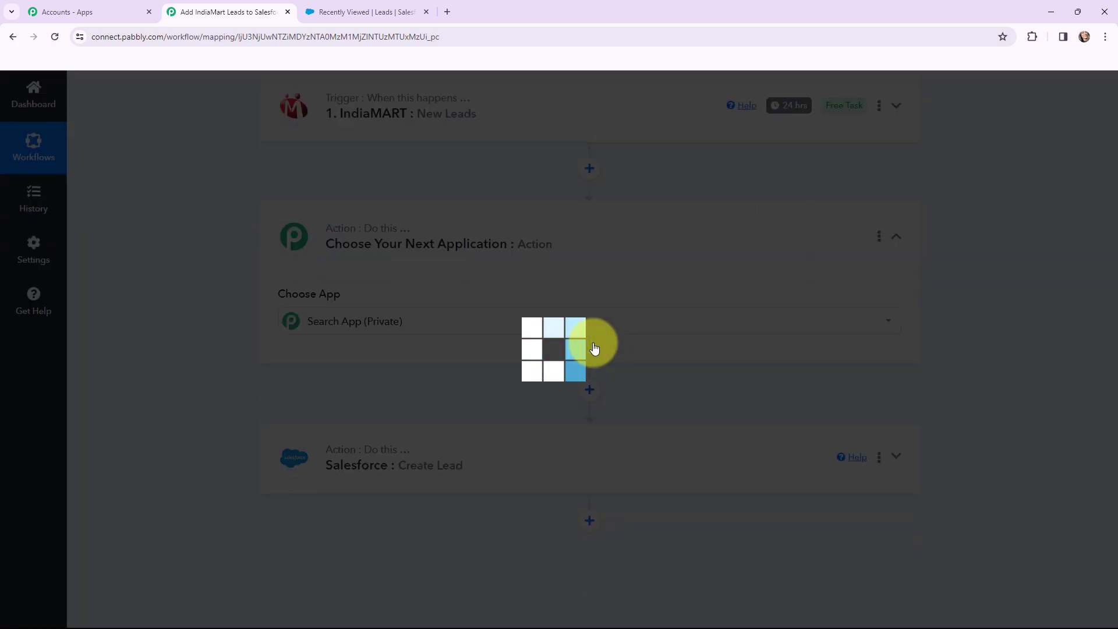
text(text)
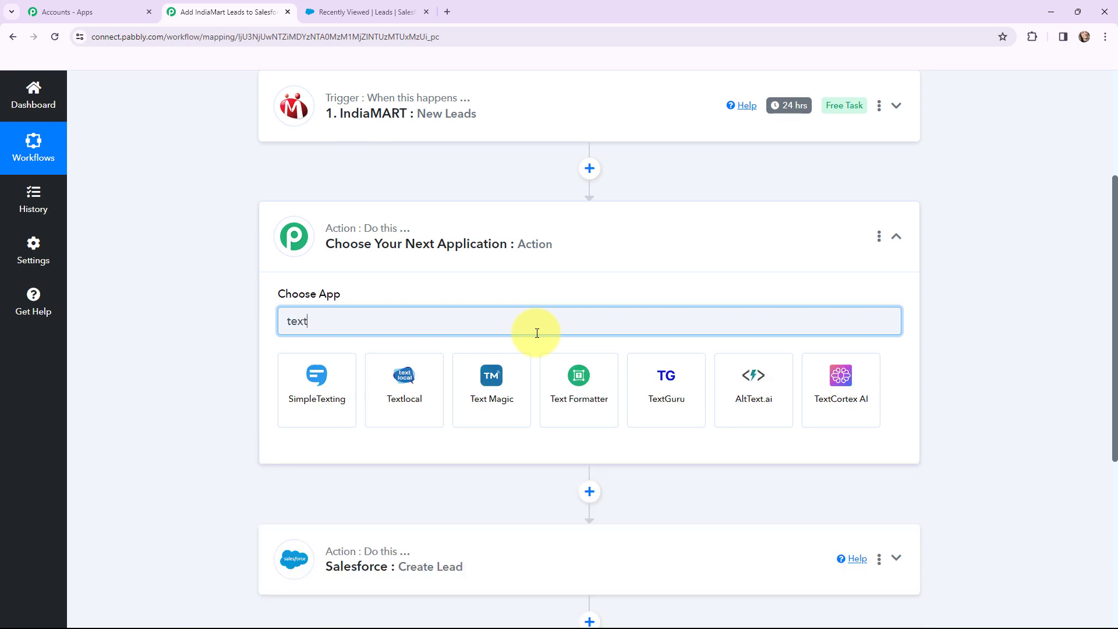
click(563, 376)
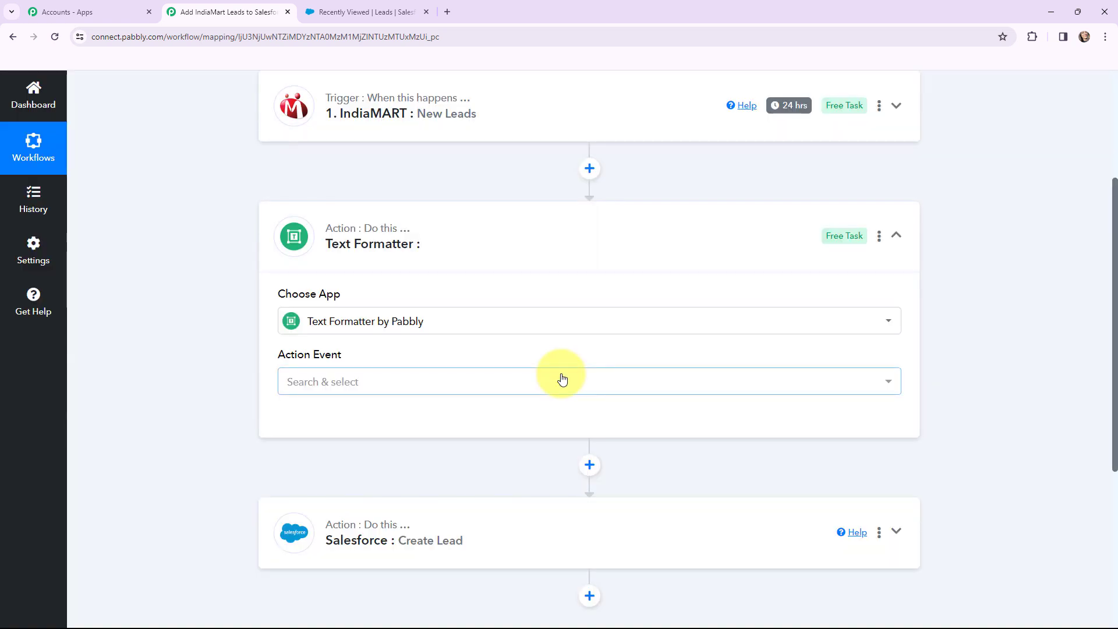
click(350, 383)
click(344, 339)
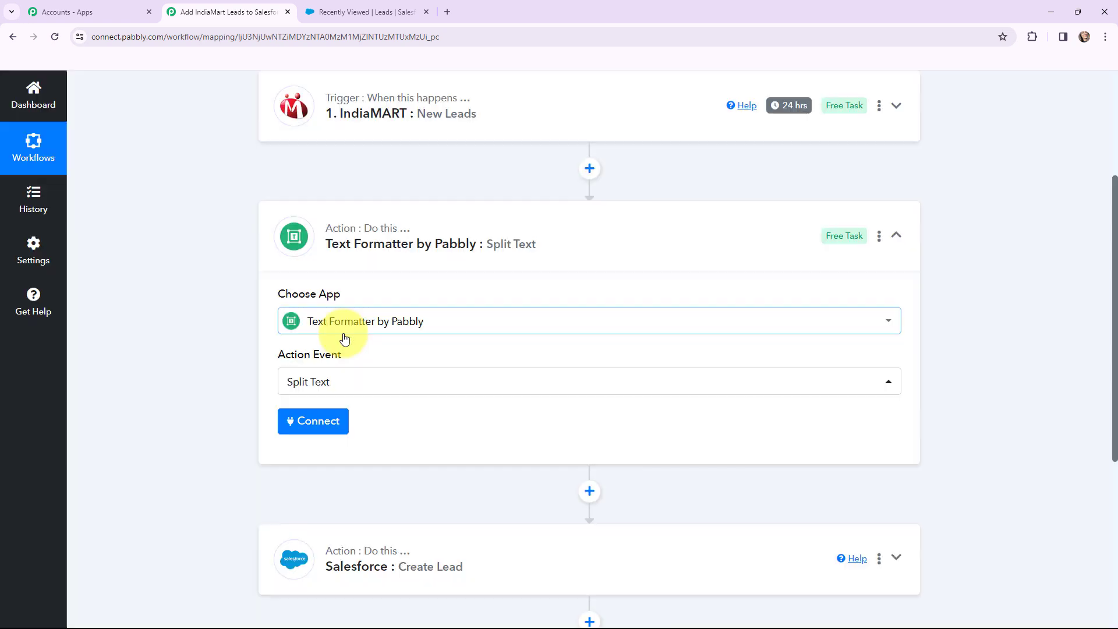
click(341, 418)
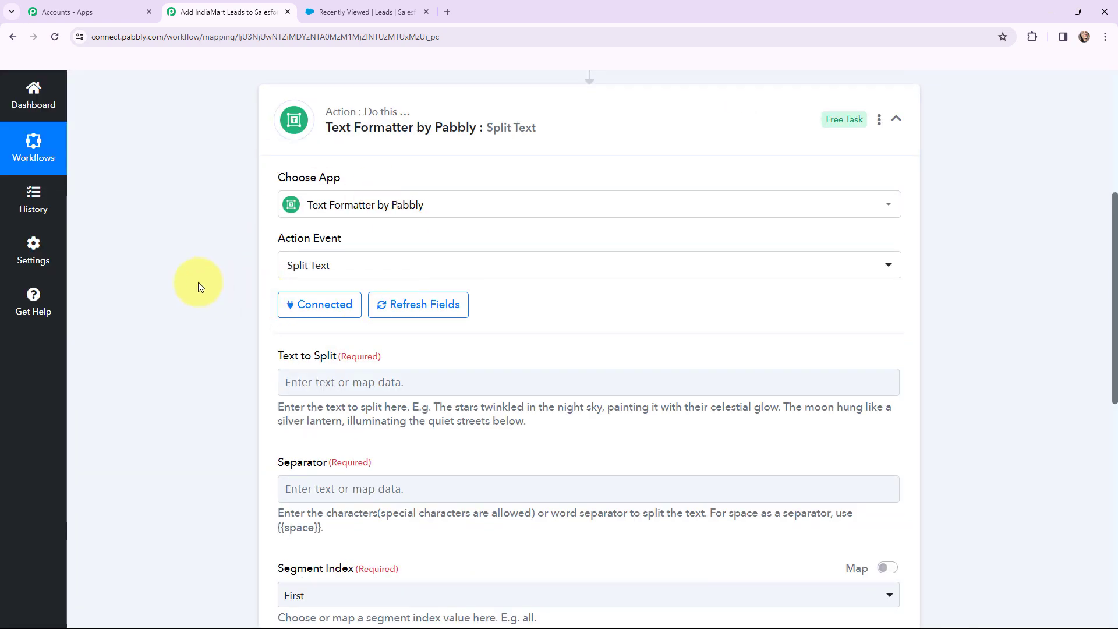
scroll(198, 283, down, 2)
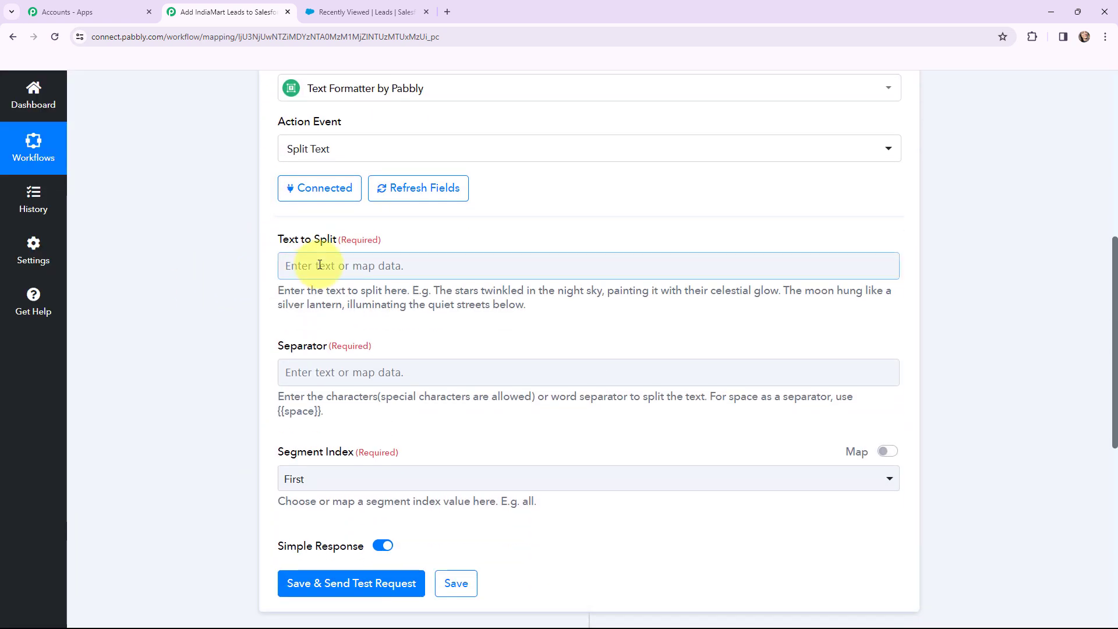
Map the IndiaMART SENDER NAME field into Text to Split.
click(294, 264)
click(327, 322)
text(name)
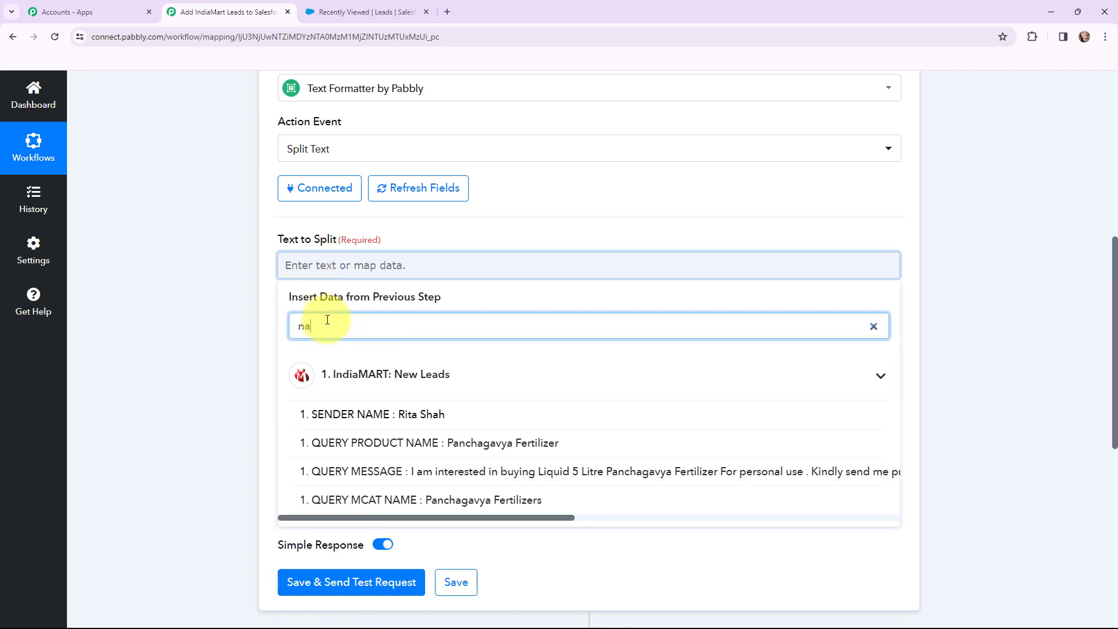
click(396, 410)
click(236, 343)
Set the separator to {{space}} and Segment Index to All, then save and test the step.
drag(321, 421, 275, 420)
key(ctrl+c)
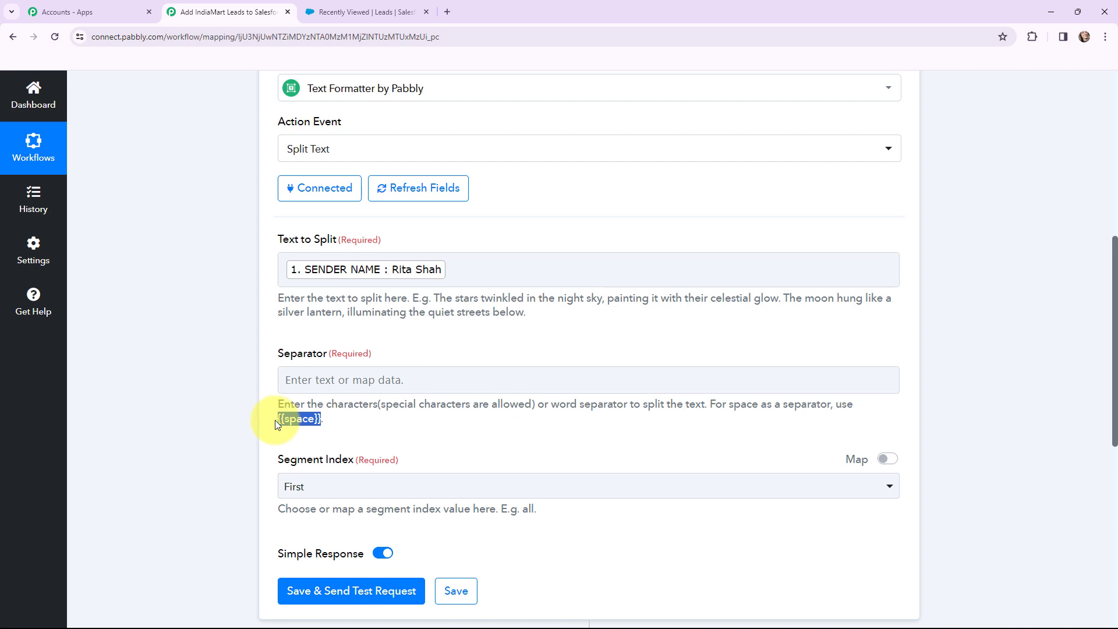
click(325, 381)
key(ctrl+v)
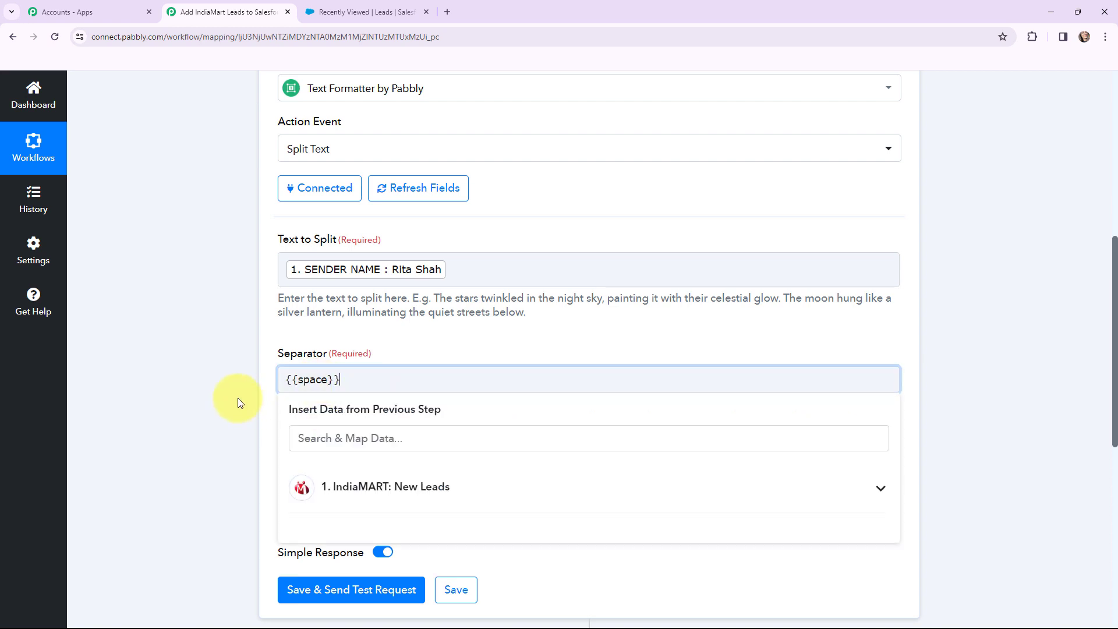
click(238, 397)
click(352, 488)
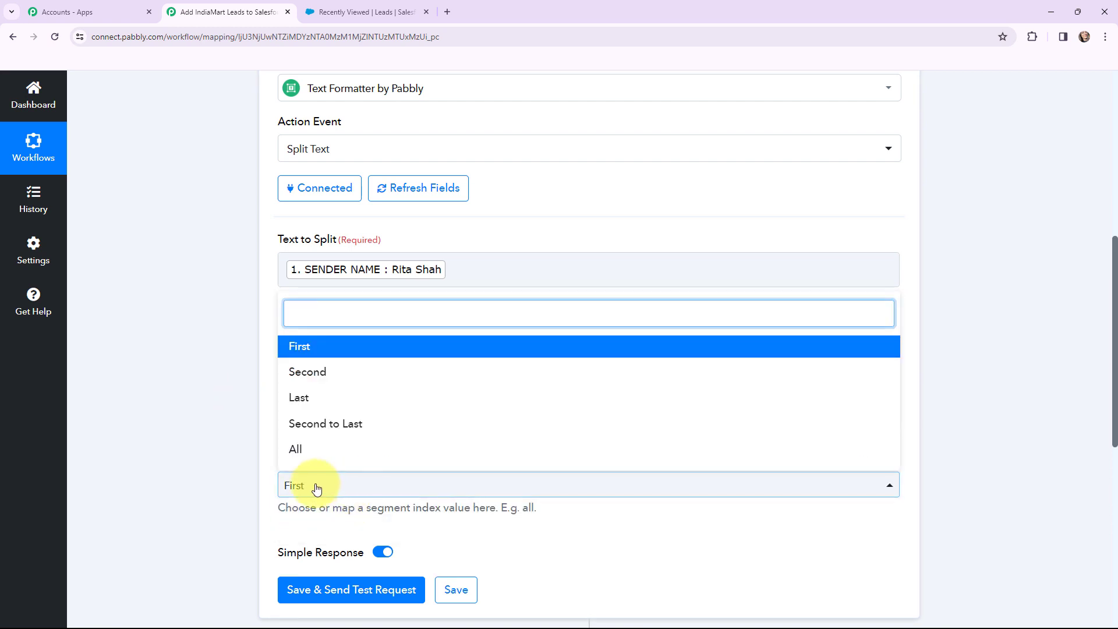
click(306, 453)
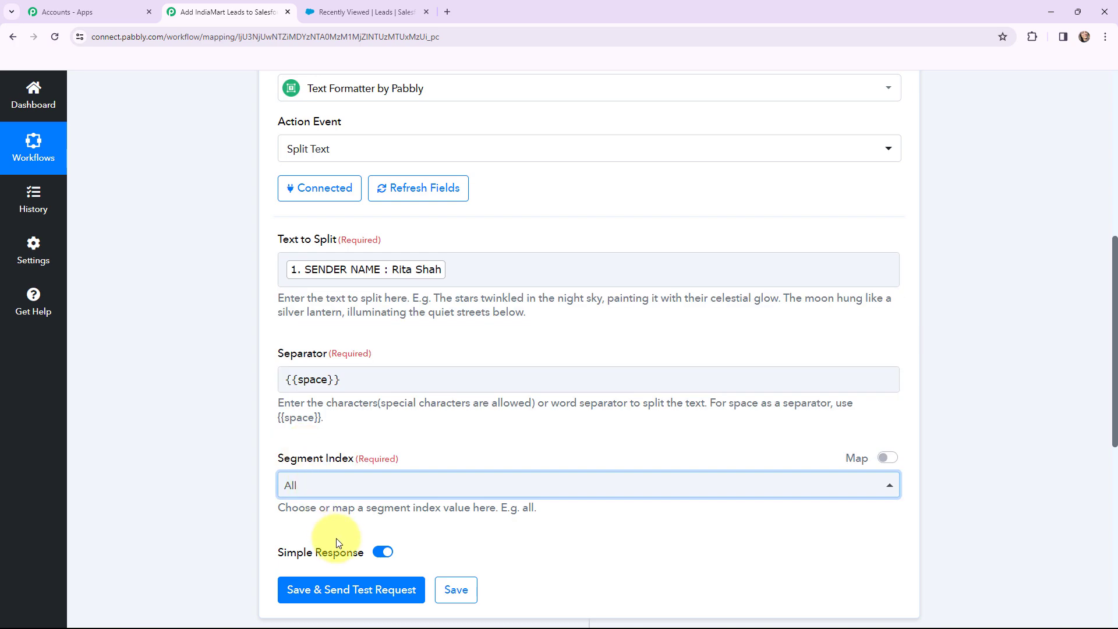
click(334, 592)
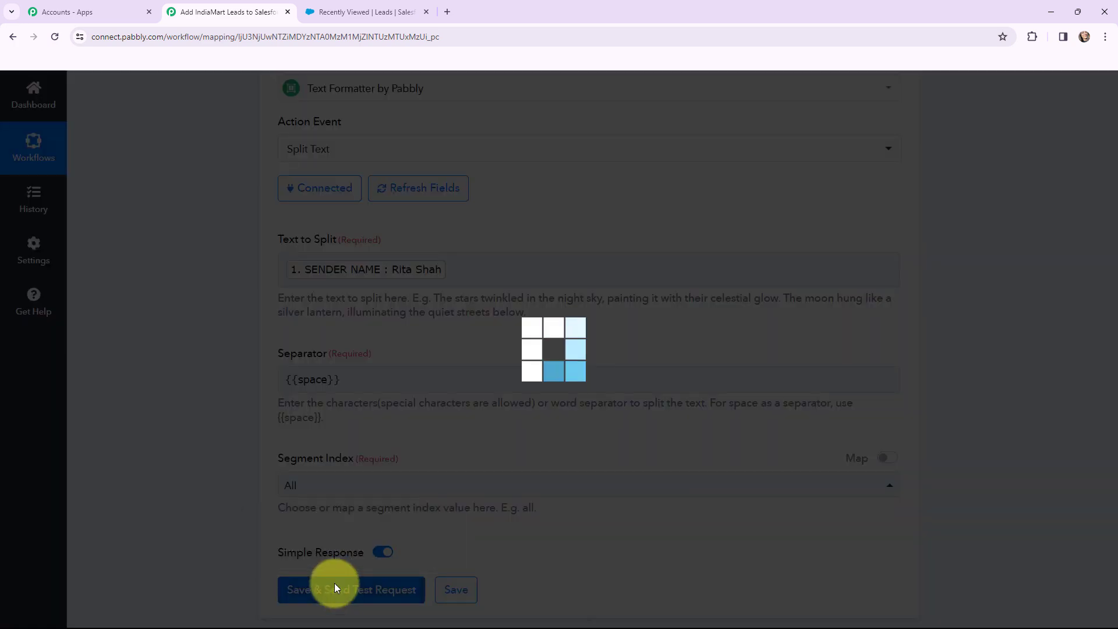
scroll(564, 347, down, 5)
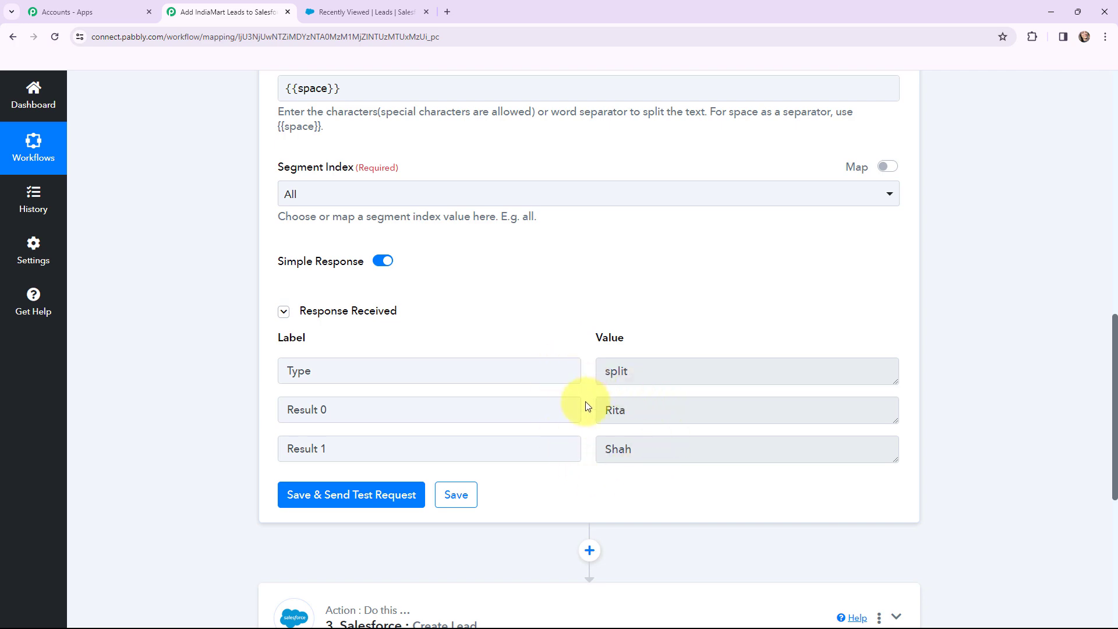
scroll(587, 302, down, 6)
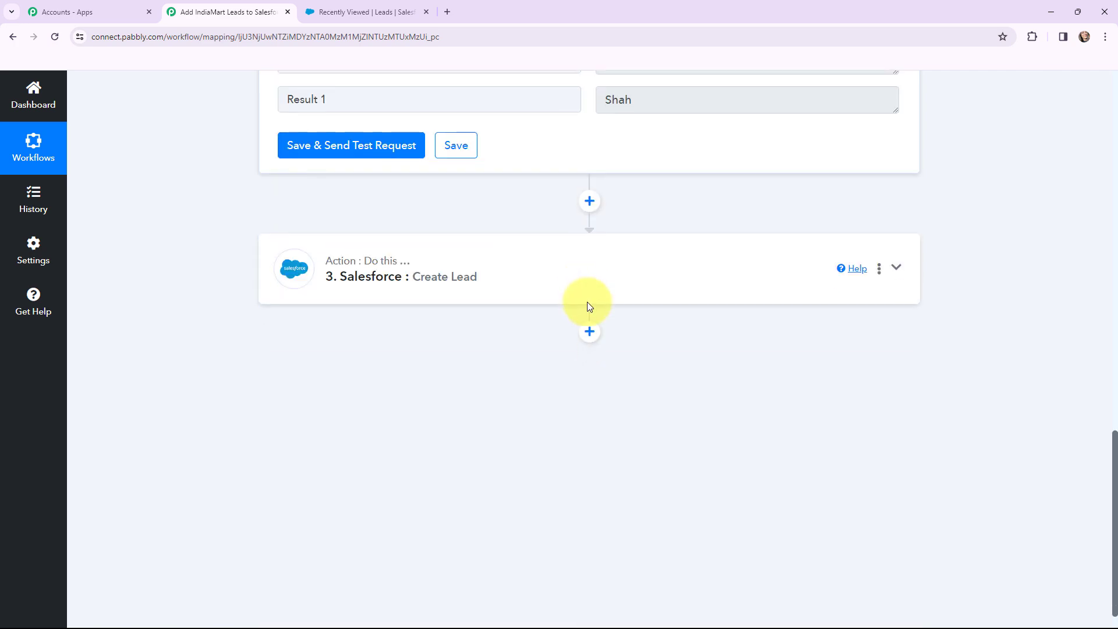
In Create Lead, map Split Text Result 1 to Last Name and Result 0 to First Name.
click(326, 274)
scroll(469, 300, up, 3)
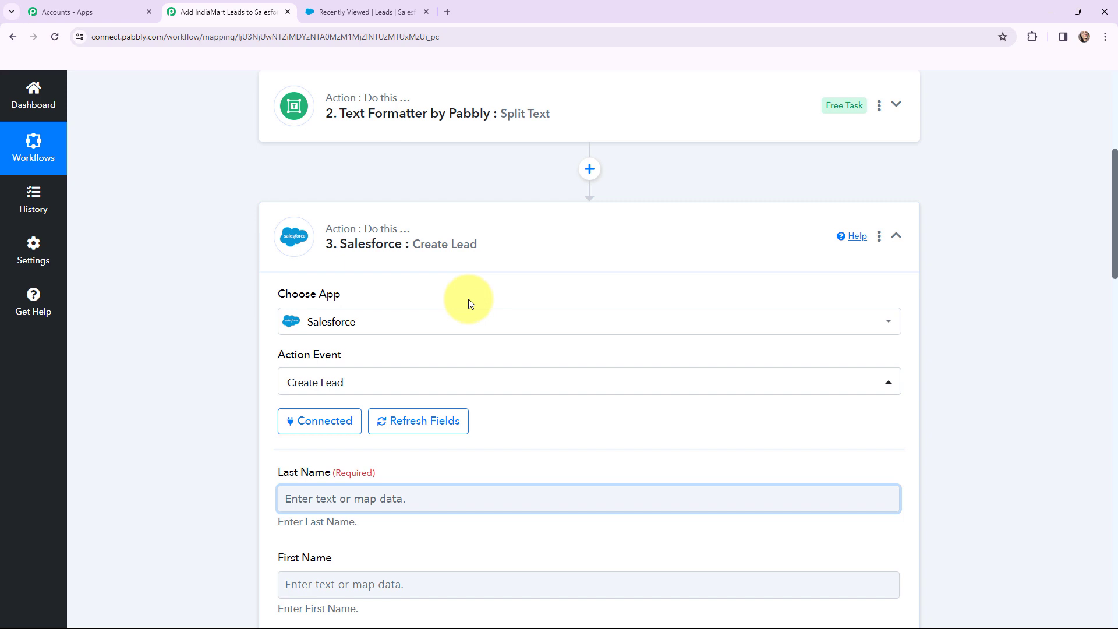
scroll(466, 297, down, 5)
click(392, 207)
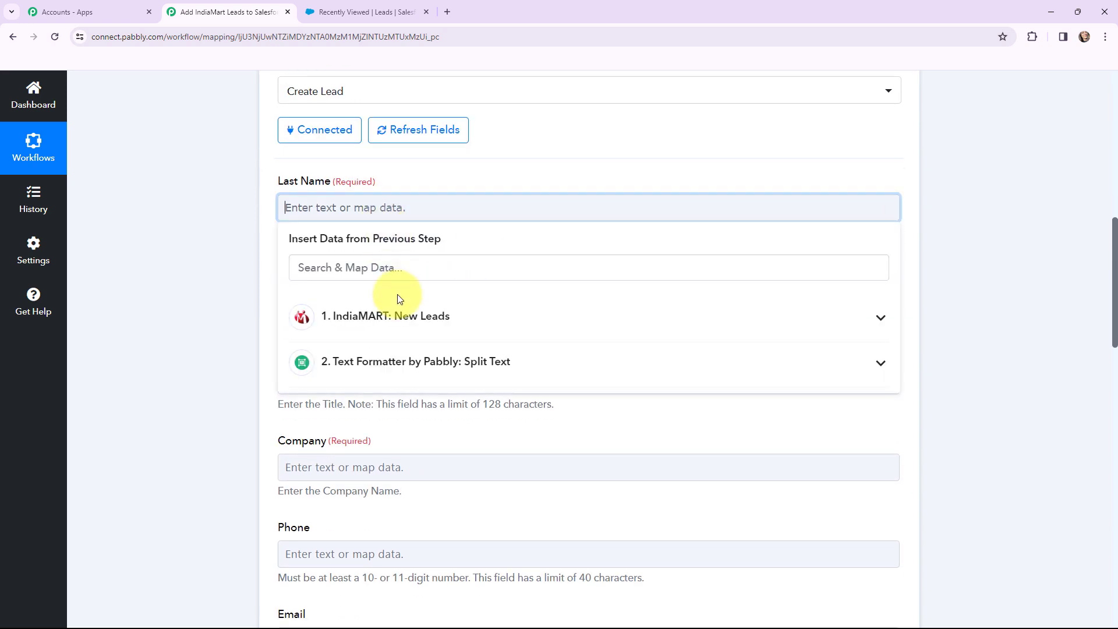
click(408, 361)
click(401, 459)
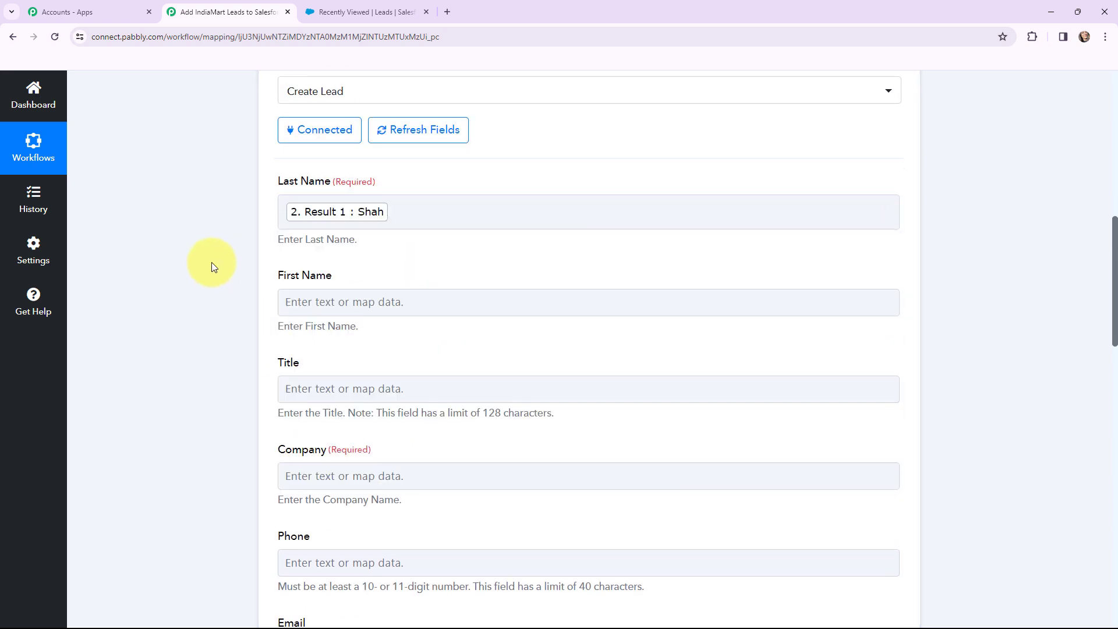
click(361, 302)
click(340, 458)
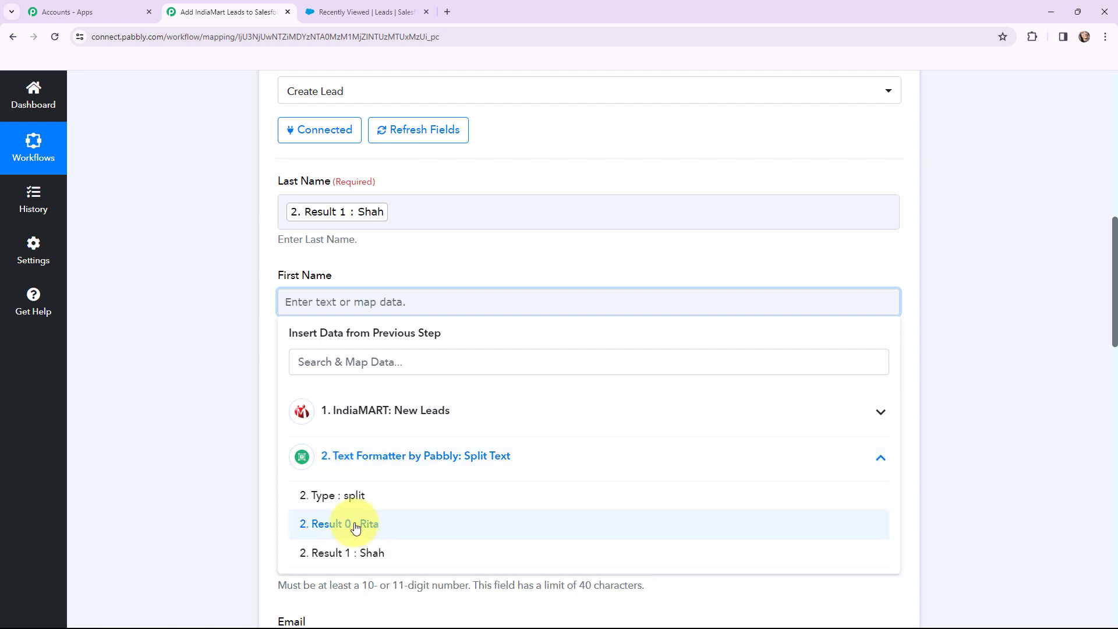
click(343, 524)
click(212, 250)
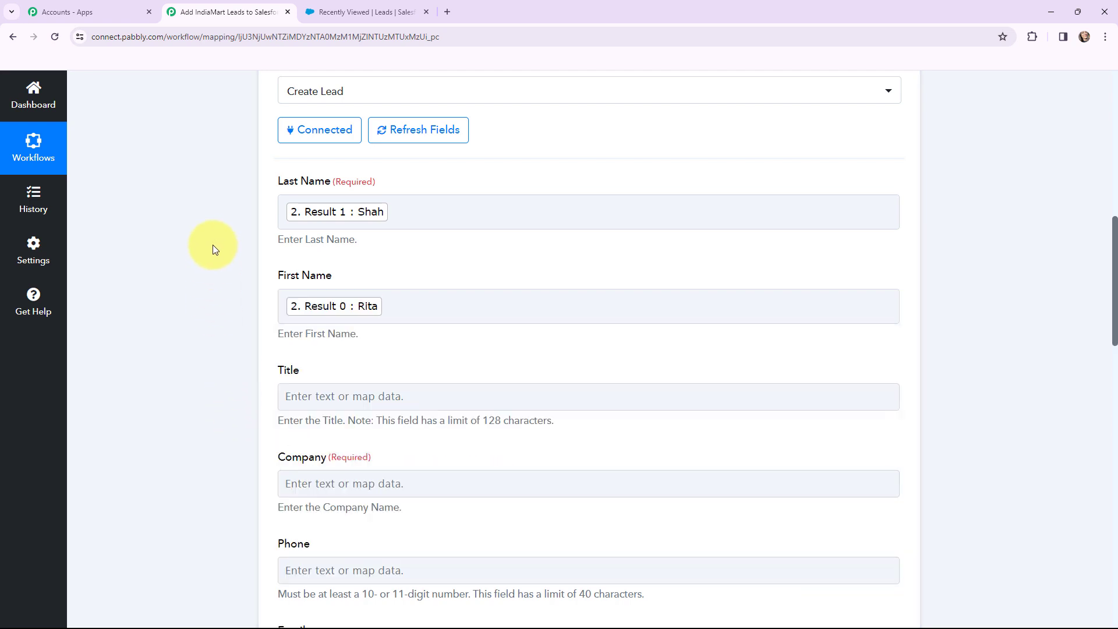
Map SENDER COMPANY into the Company field.
scroll(215, 249, down, 2)
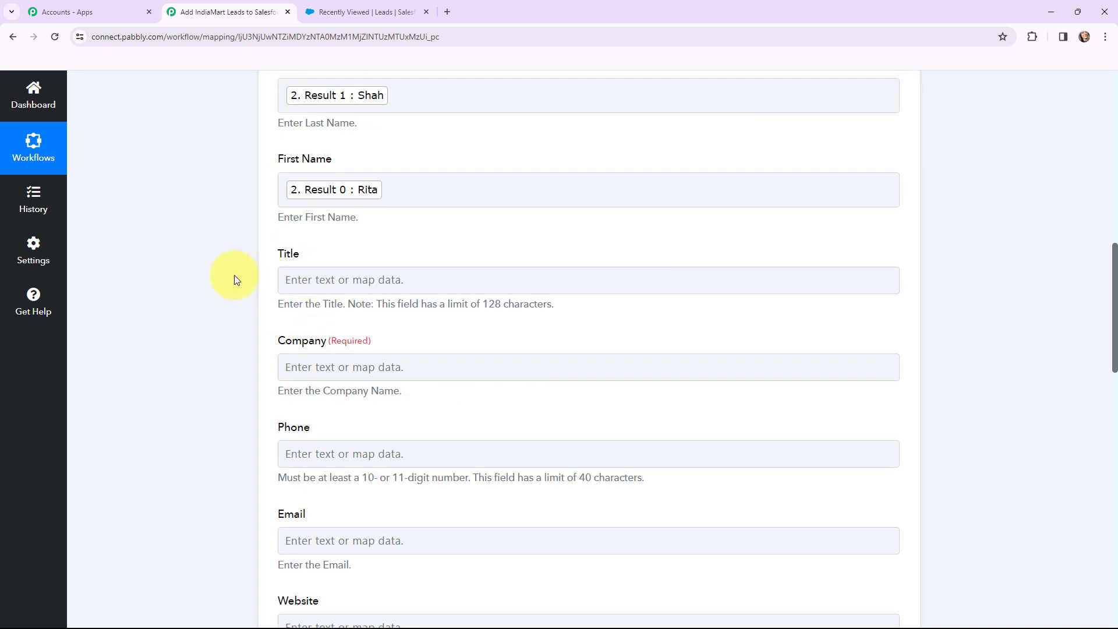
click(324, 368)
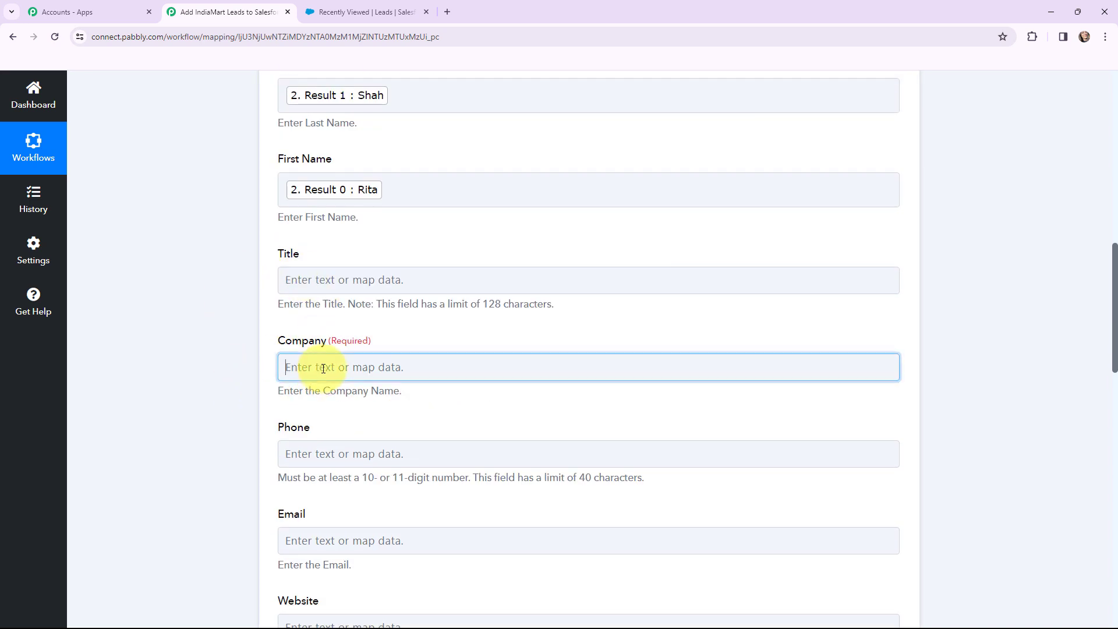
click(358, 431)
text(com)
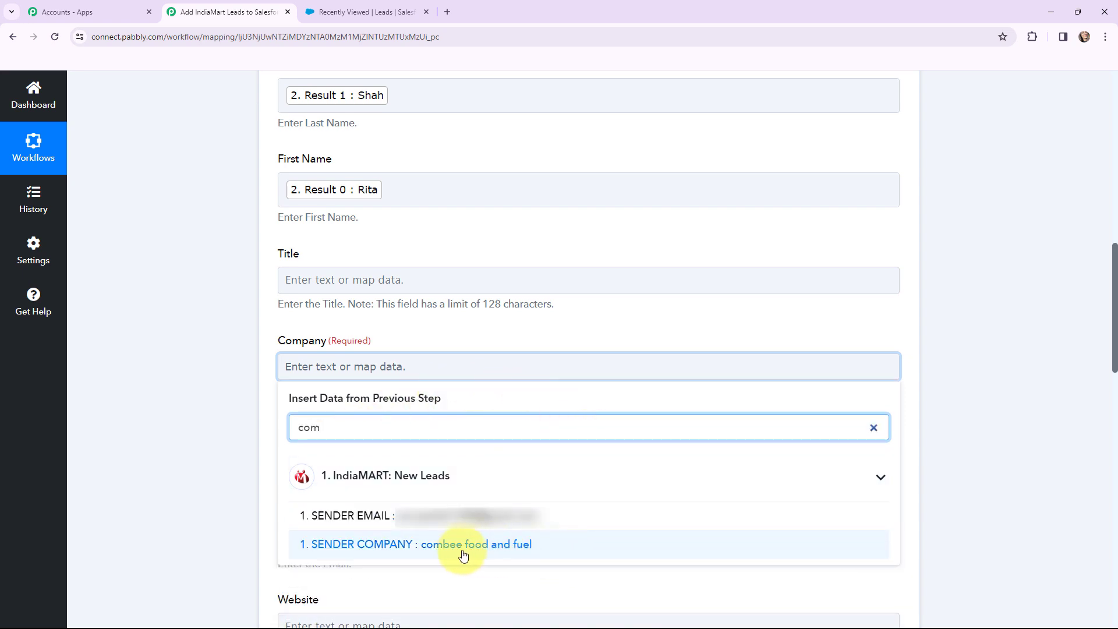
click(430, 550)
click(240, 431)
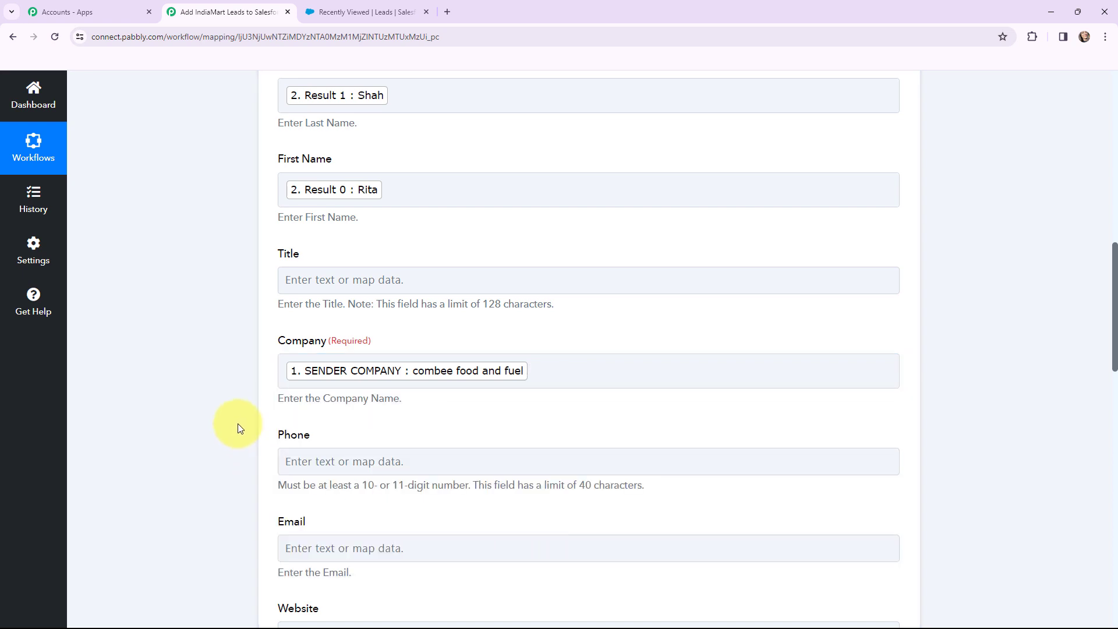
scroll(225, 383, down, 3)
Map SENDER PHONE into Phone and SENDER EMAIL into Email.
click(324, 281)
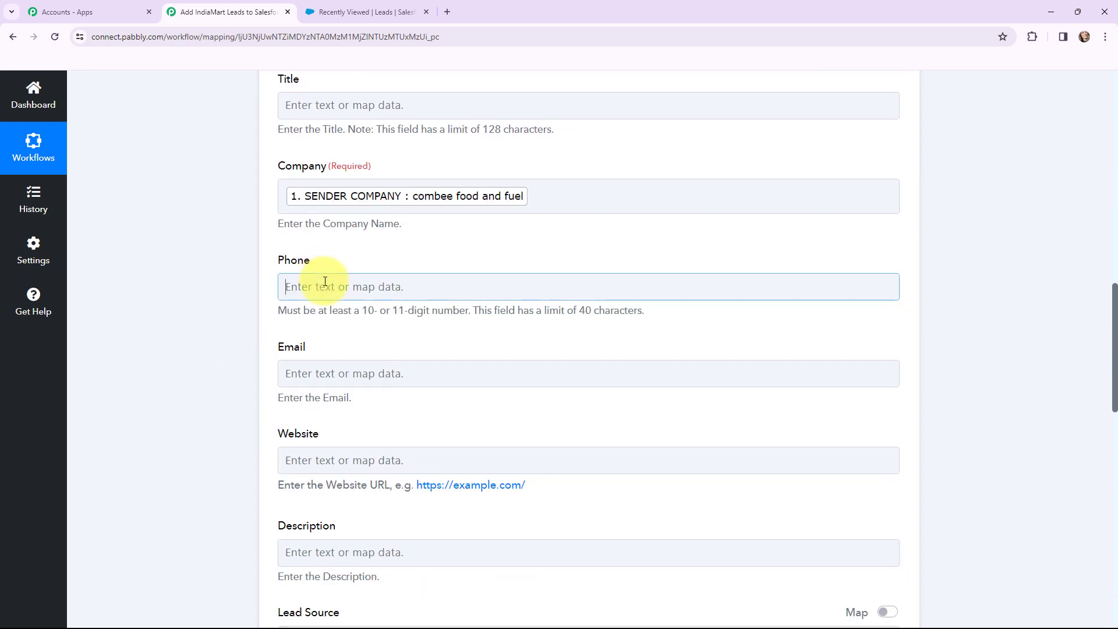
click(350, 343)
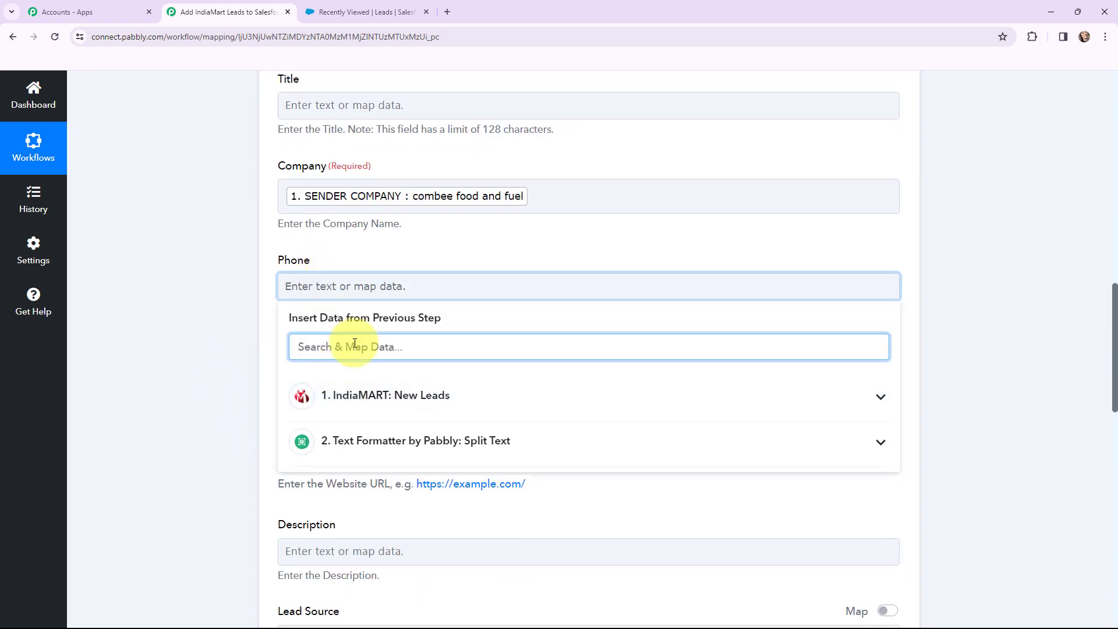
text(pho)
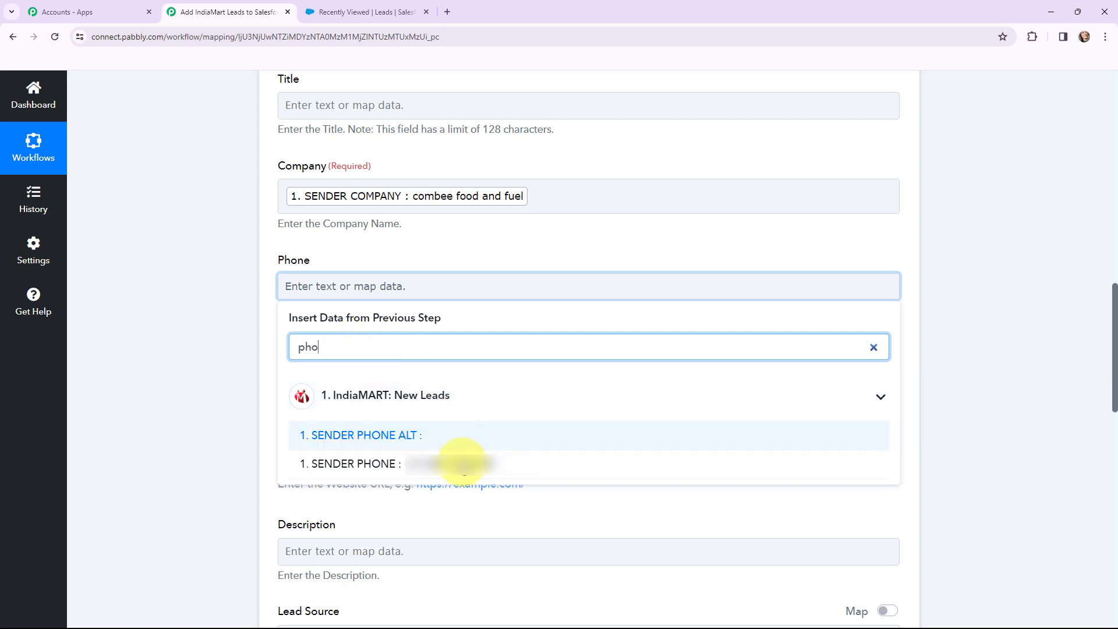
click(349, 464)
click(220, 351)
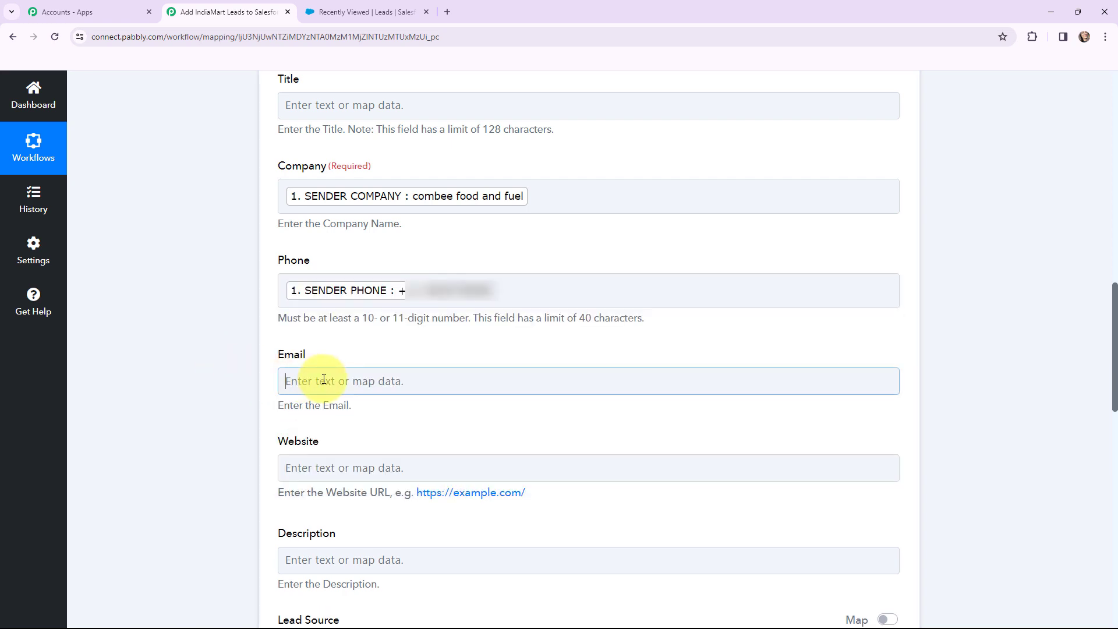
click(325, 380)
click(388, 441)
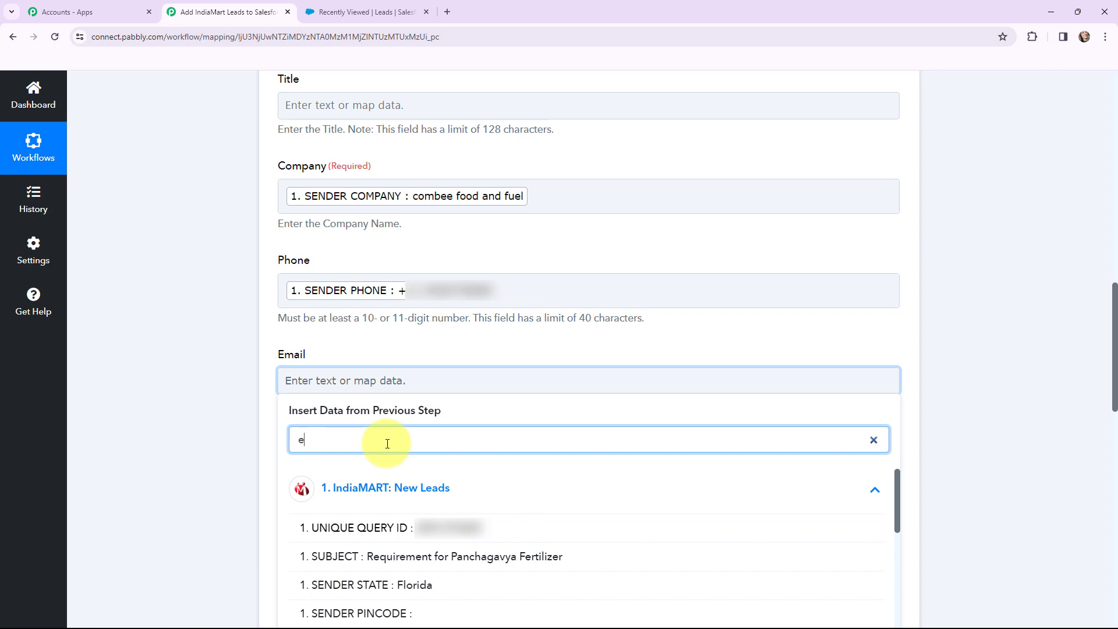
text(emai)
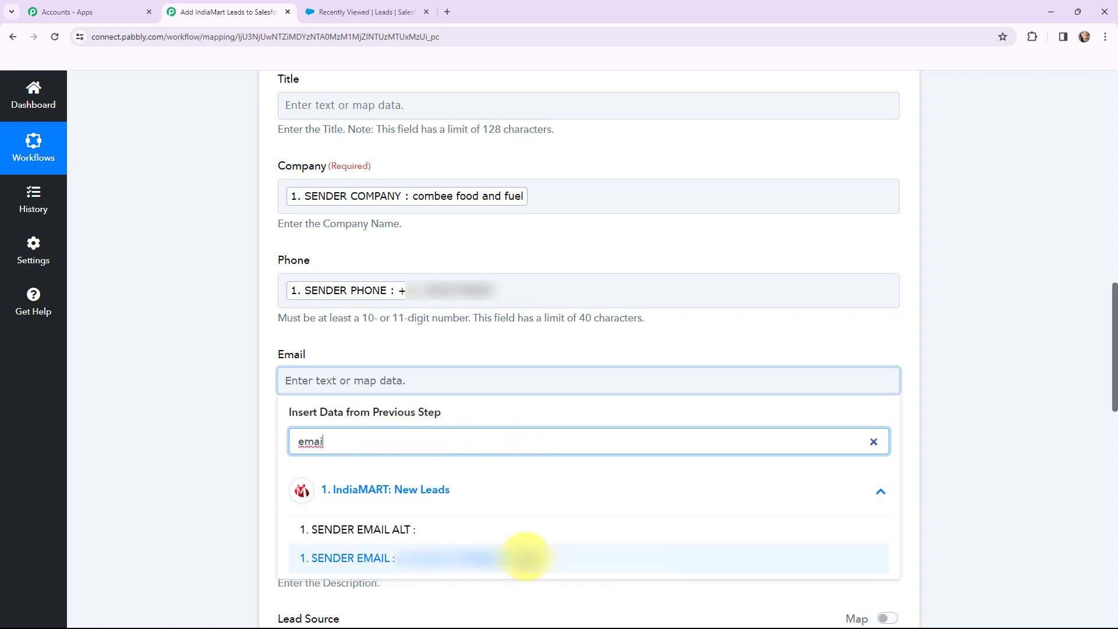
click(513, 558)
click(192, 379)
Map SENDER CITY into the City field.
scroll(224, 232, down, 5)
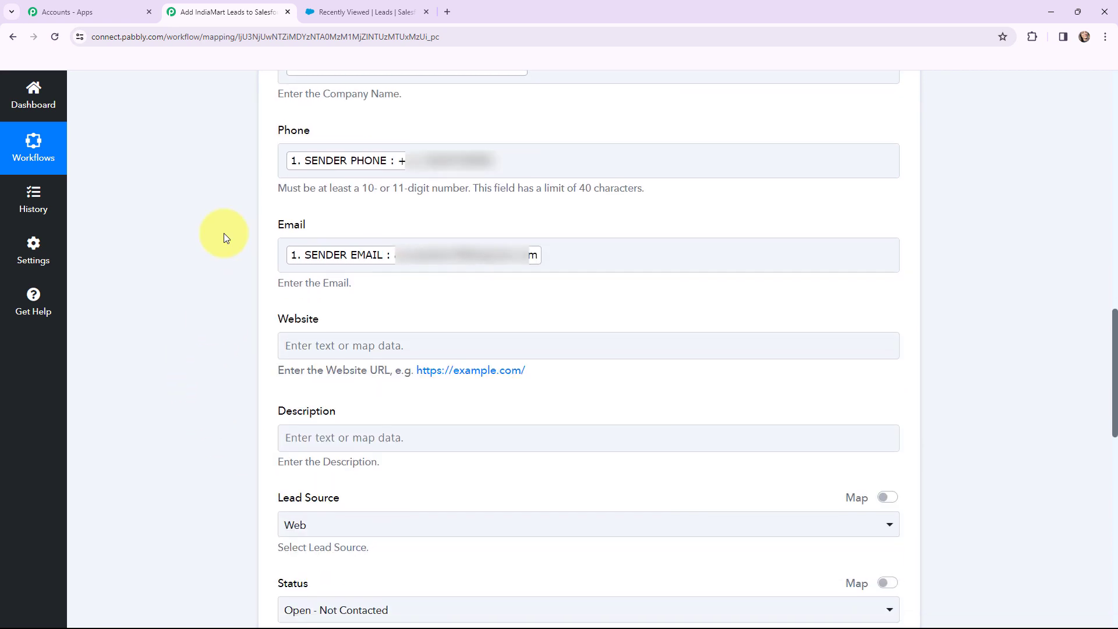
scroll(224, 233, down, 5)
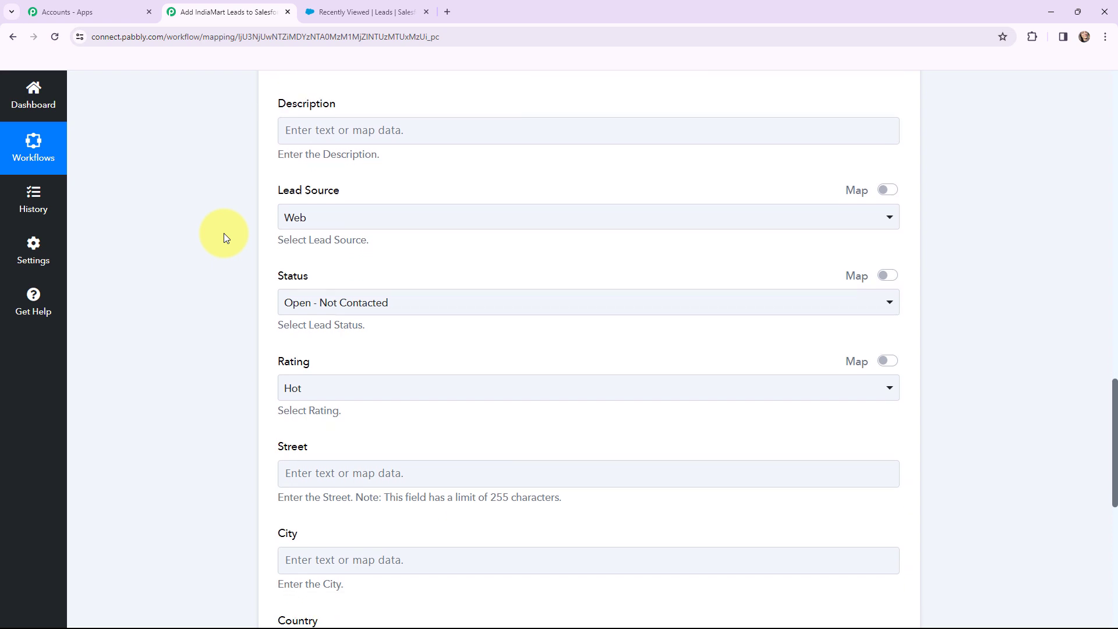
click(340, 414)
click(350, 473)
text(city)
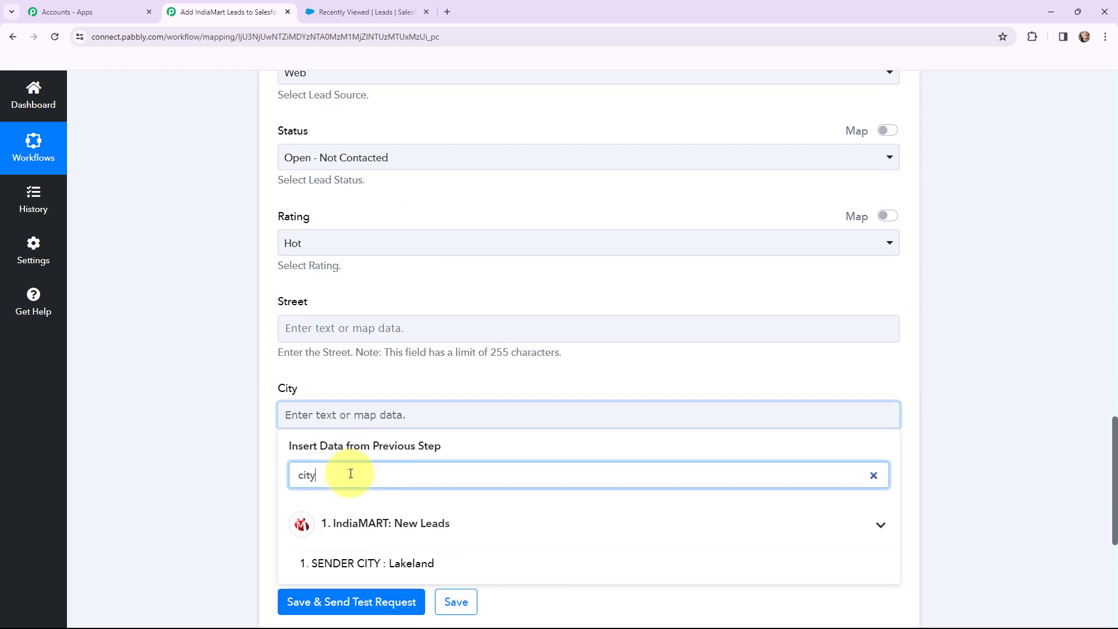
click(370, 565)
click(155, 411)
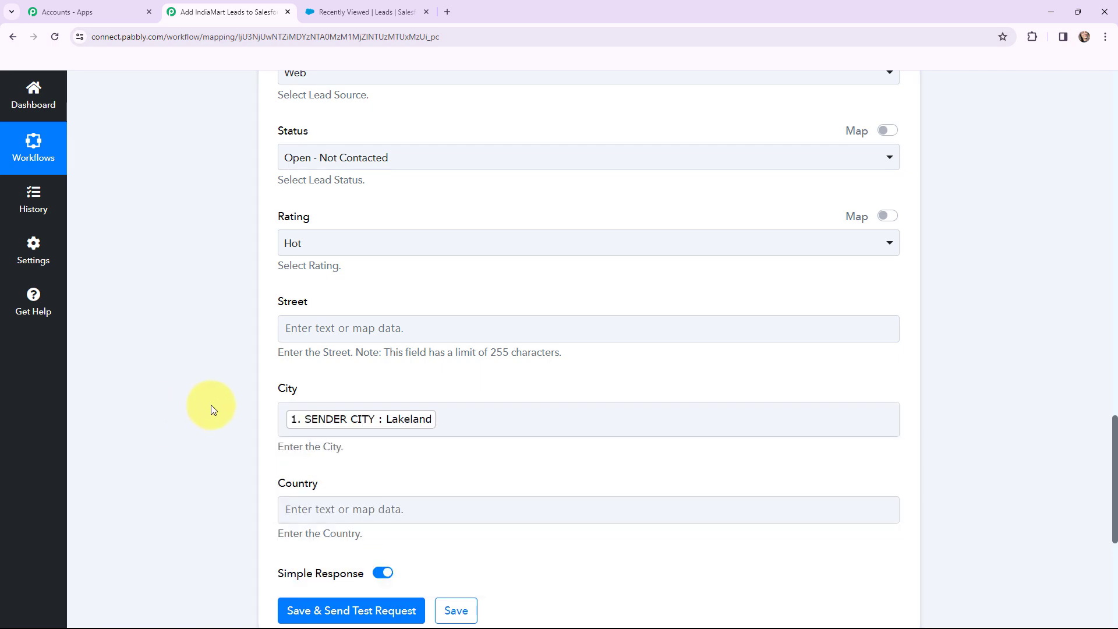
scroll(211, 405, up, 9)
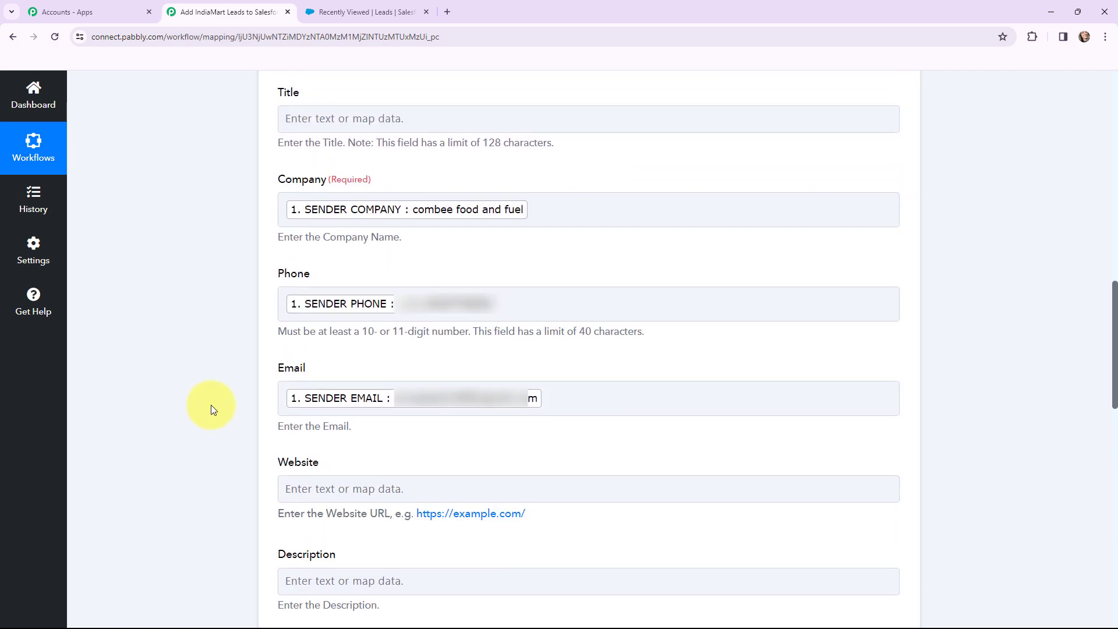
scroll(211, 405, up, 2)
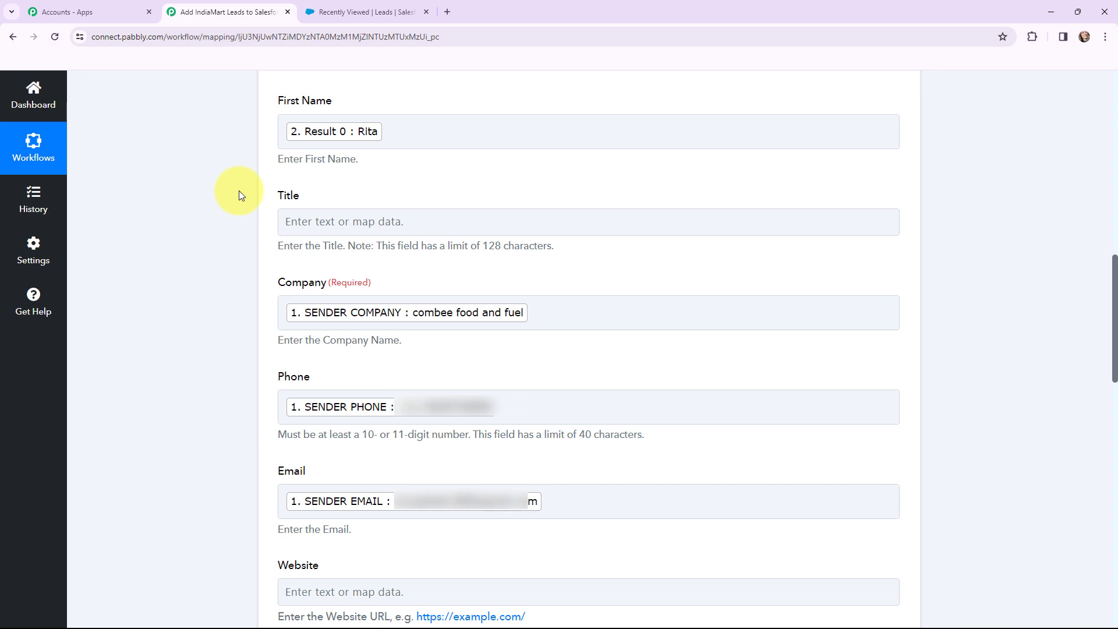
scroll(239, 194, down, 8)
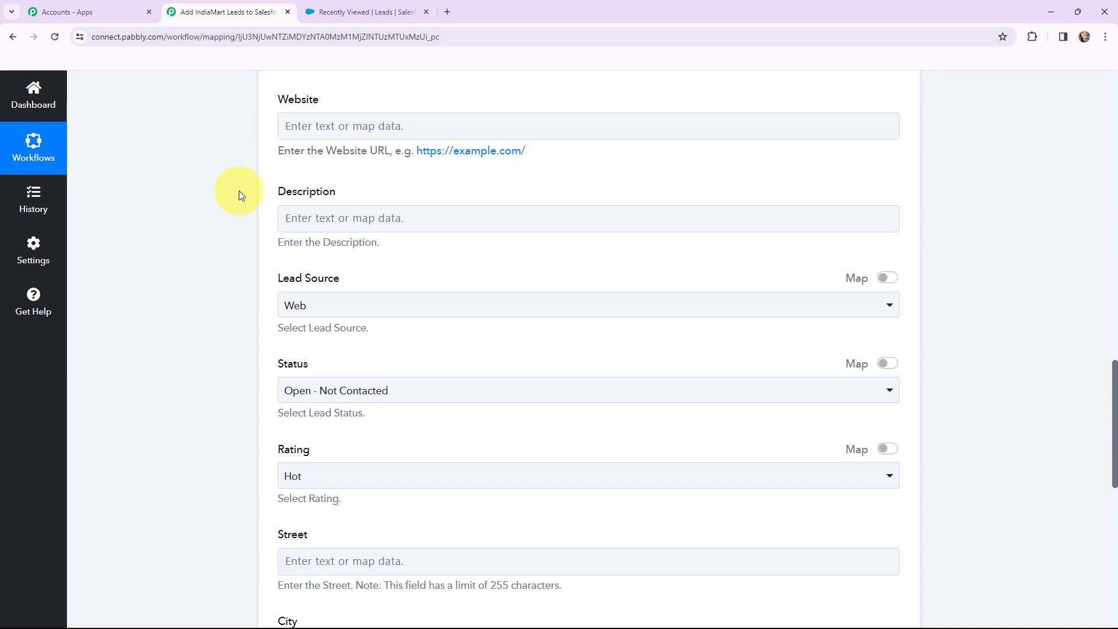
click(327, 309)
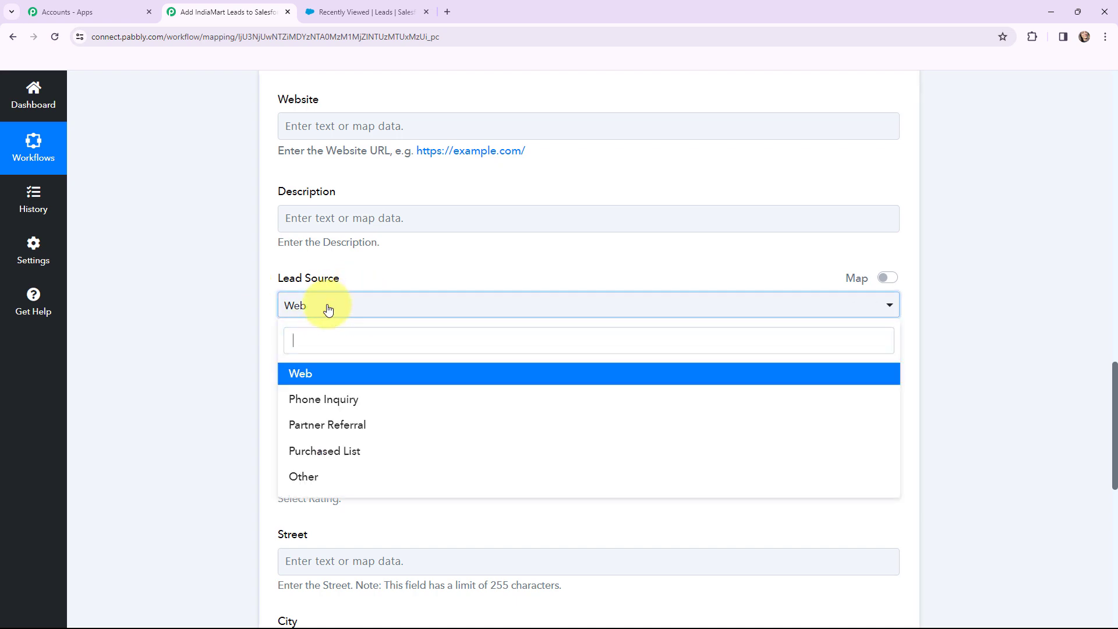
click(224, 349)
scroll(225, 300, down, 2)
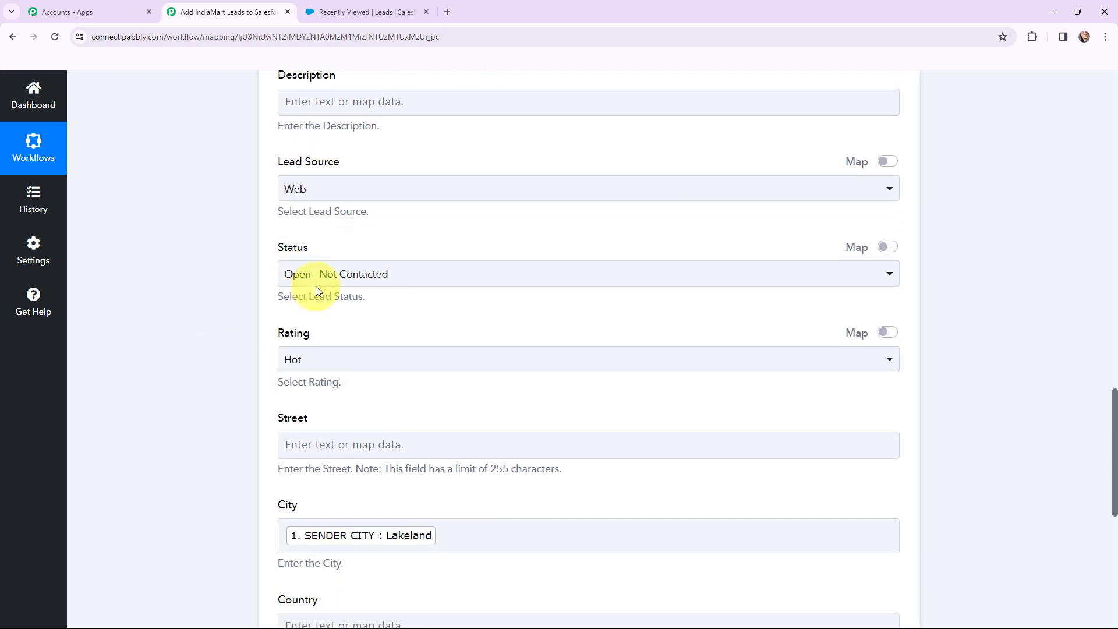
click(330, 282)
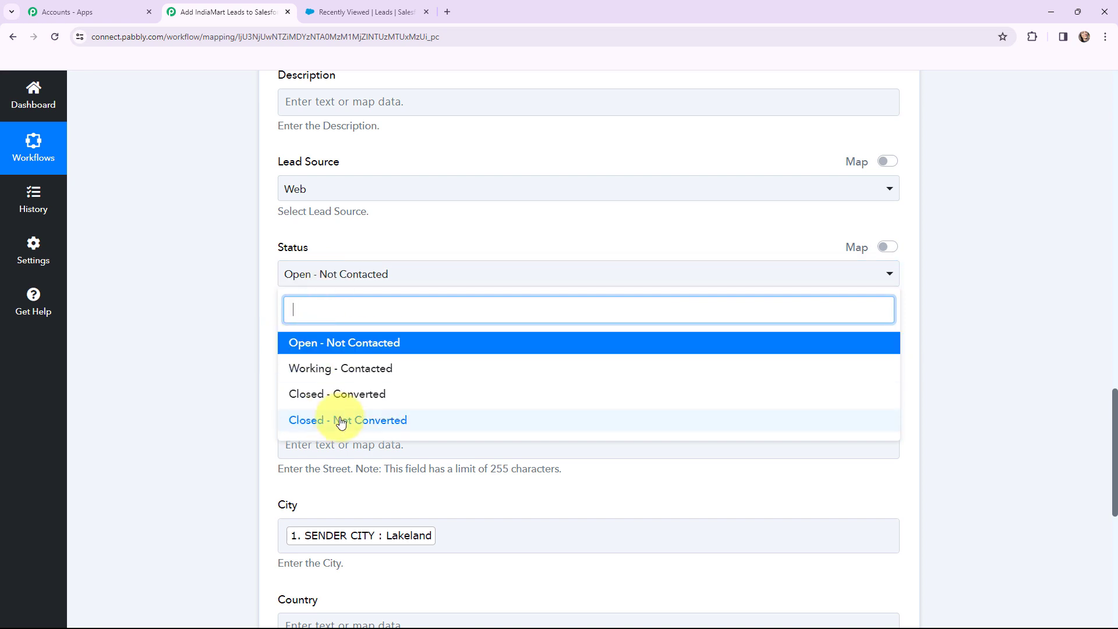
click(203, 270)
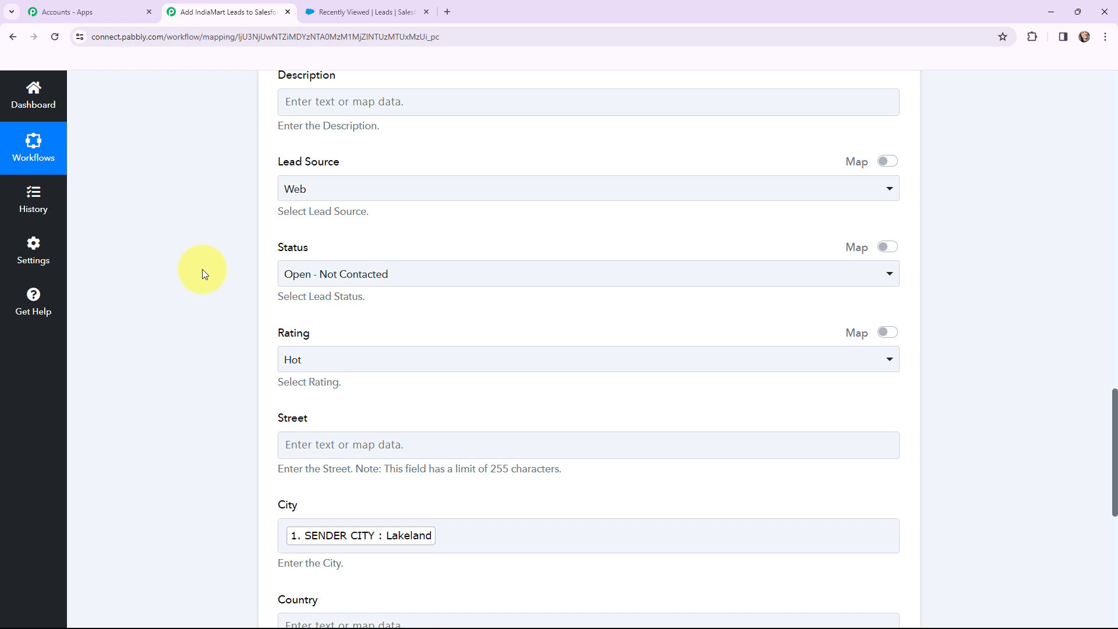
click(319, 364)
click(209, 363)
scroll(233, 299, down, 5)
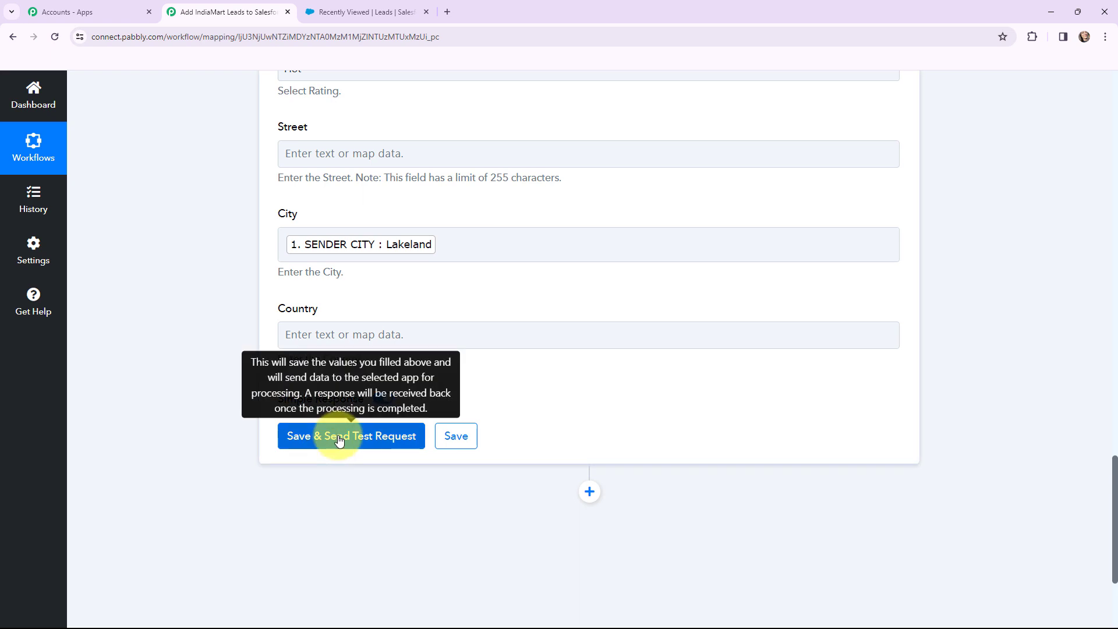
Save and test the Create Lead step, then switch to Salesforce's Recently Viewed leads list.
click(339, 441)
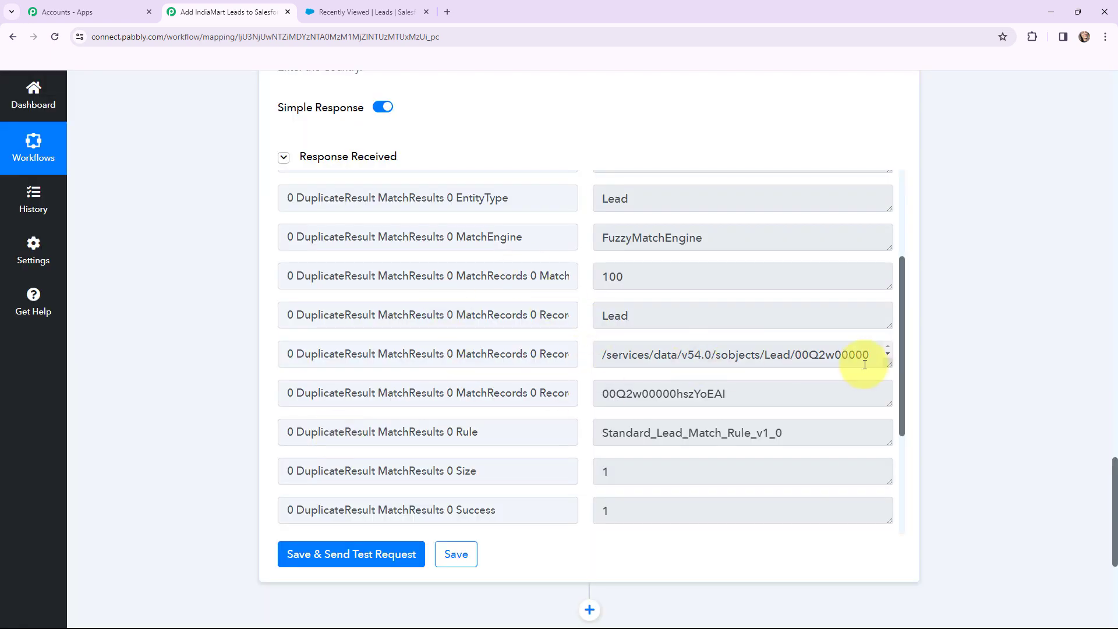
scroll(955, 389, up, 2)
scroll(955, 390, down, 1)
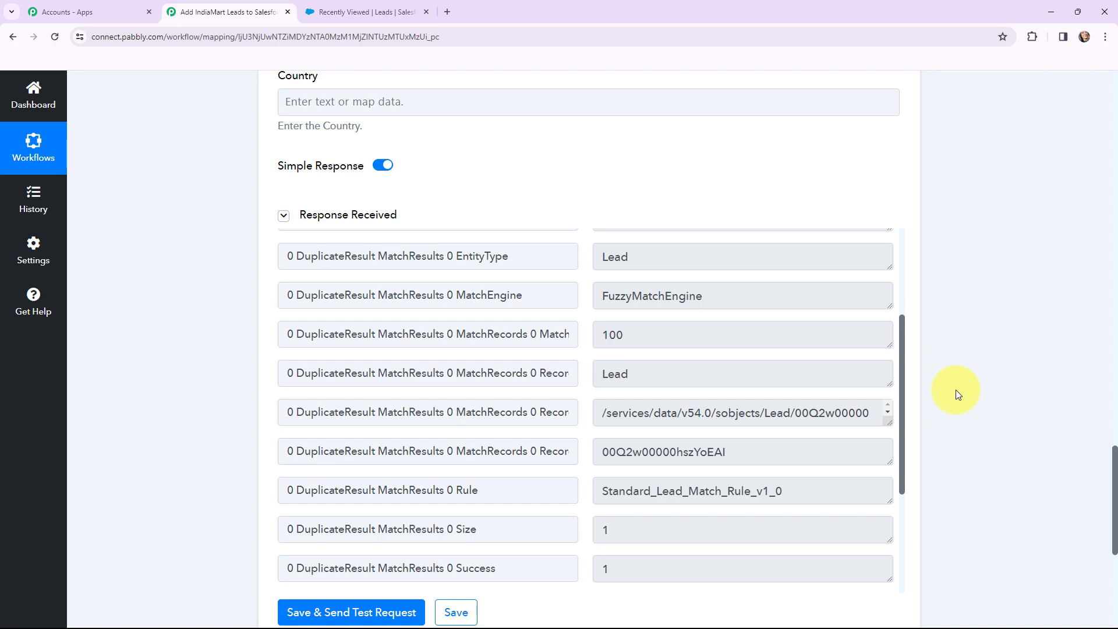
key(ctrl+Tab)
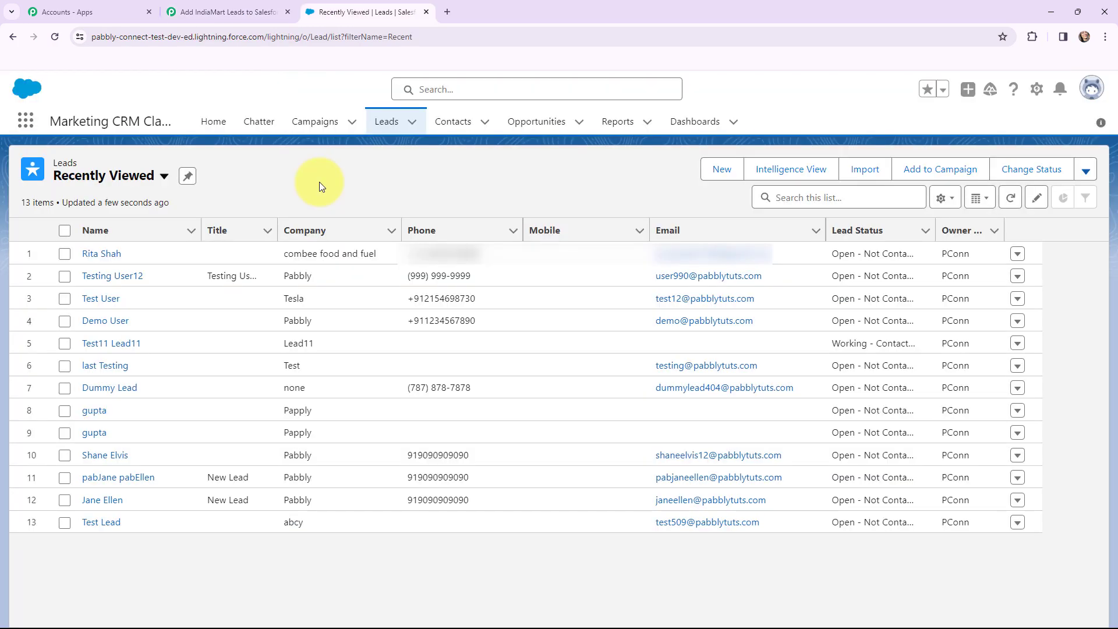
Open the new combee food and fuel lead record, then return to the Pabbly workflow.
click(119, 256)
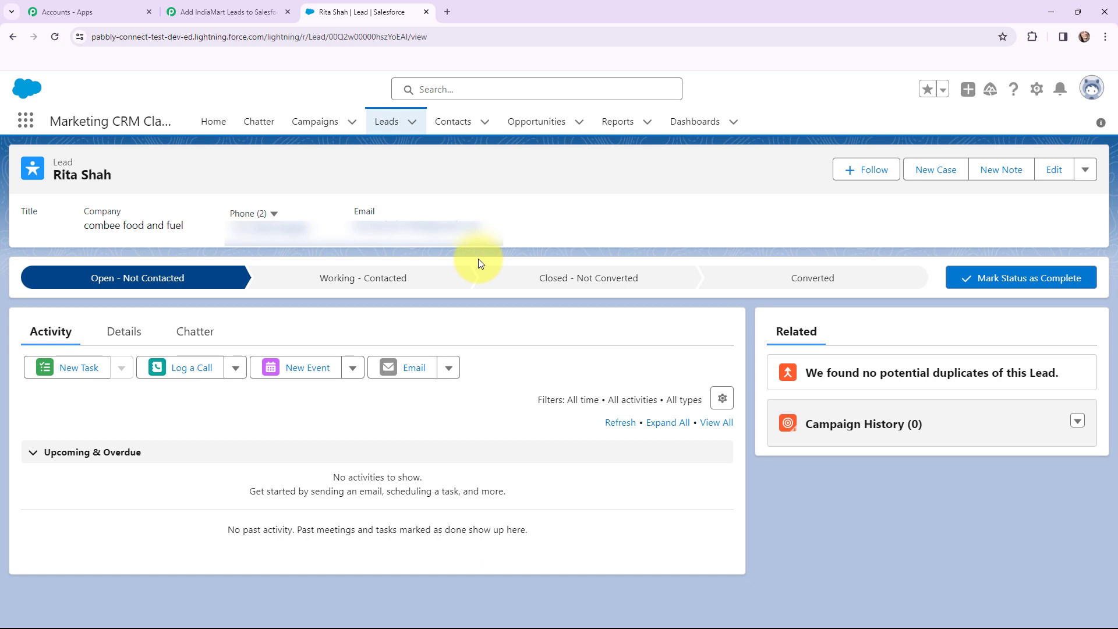
key(ctrl+shift+Tab)
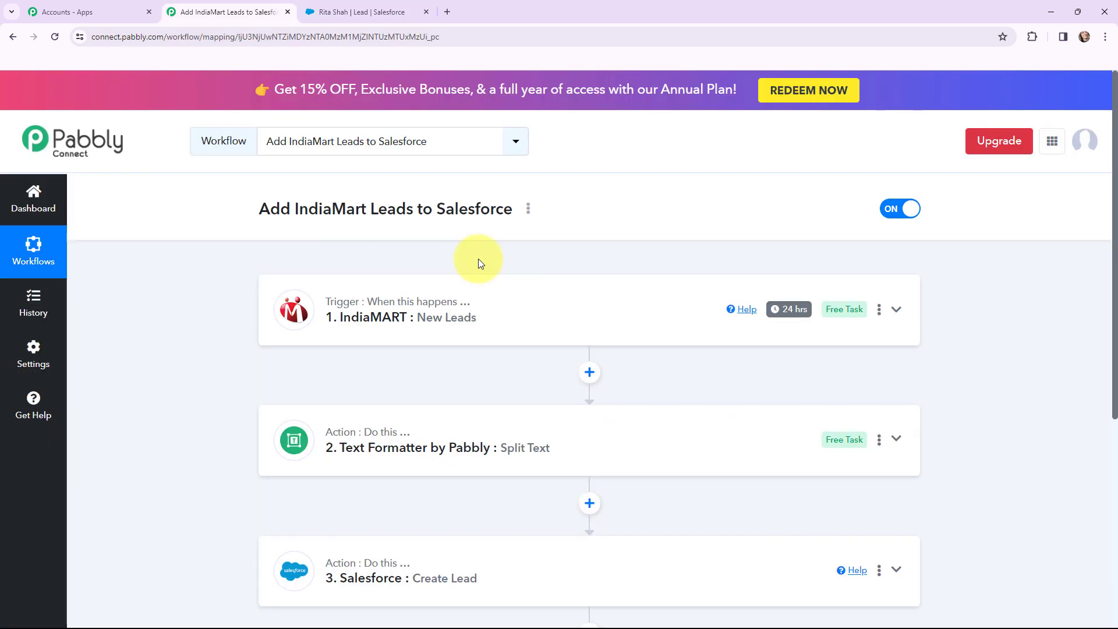